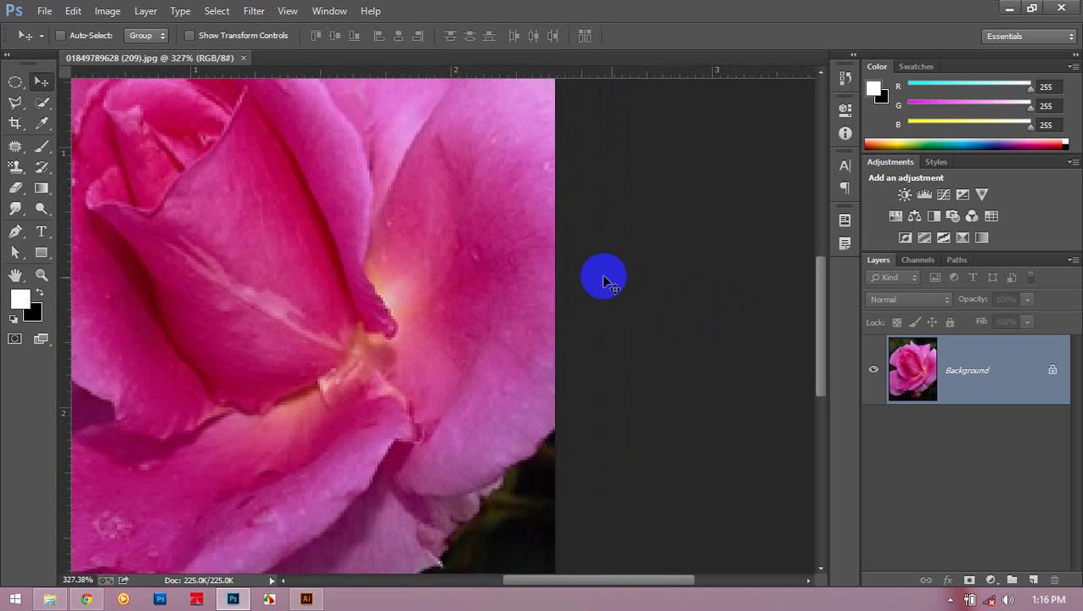
# Step: Add a new empty layer above the Background layer of the rose photo
pyautogui.scroll(9, 515, 285)
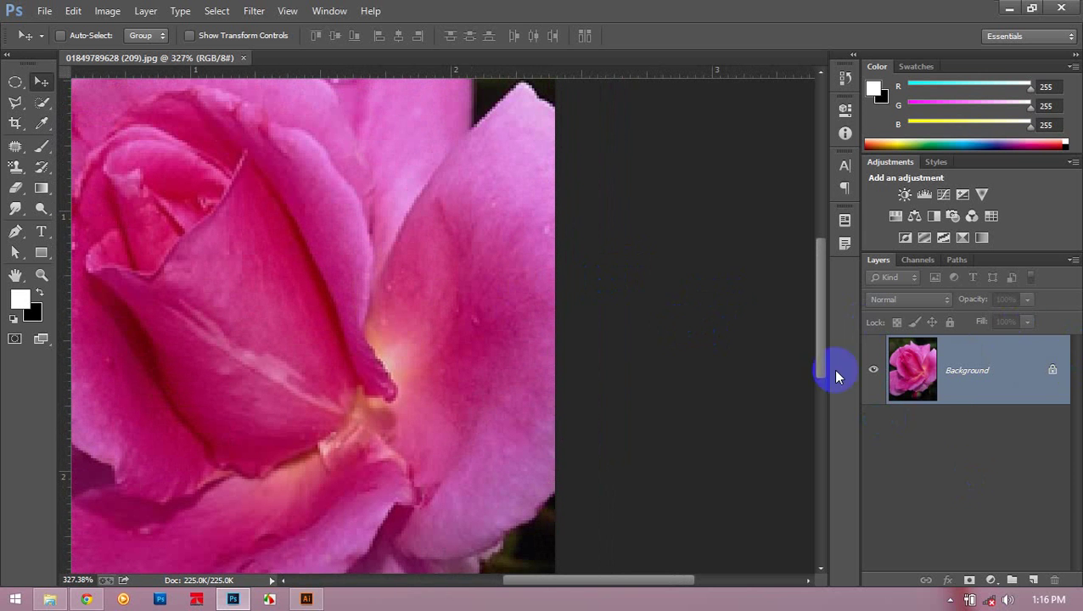
pyautogui.hotkey('ctrl', '0')
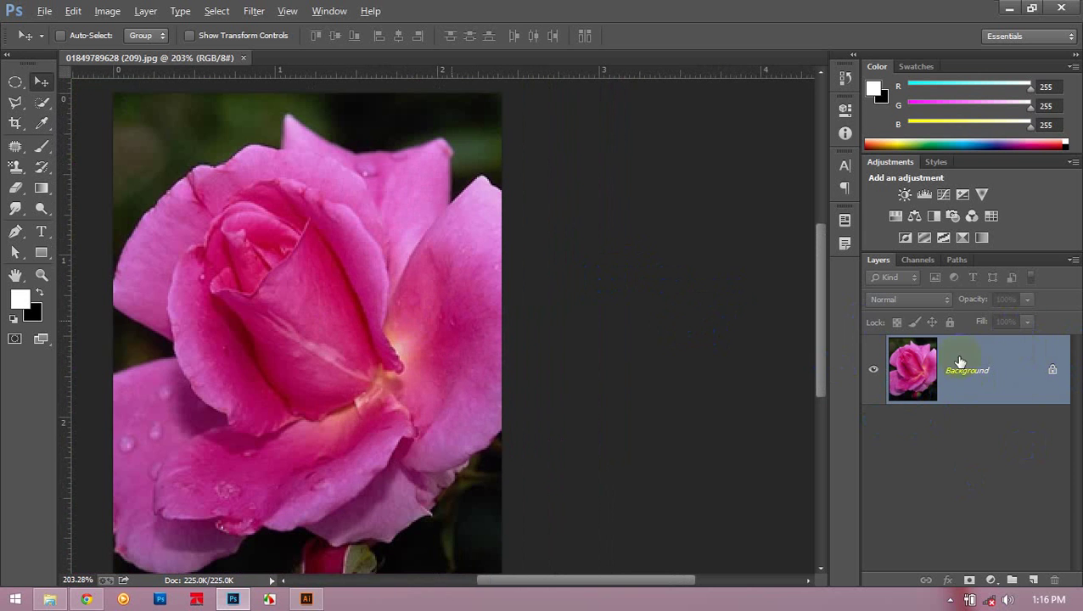
pyautogui.click(1033, 580)
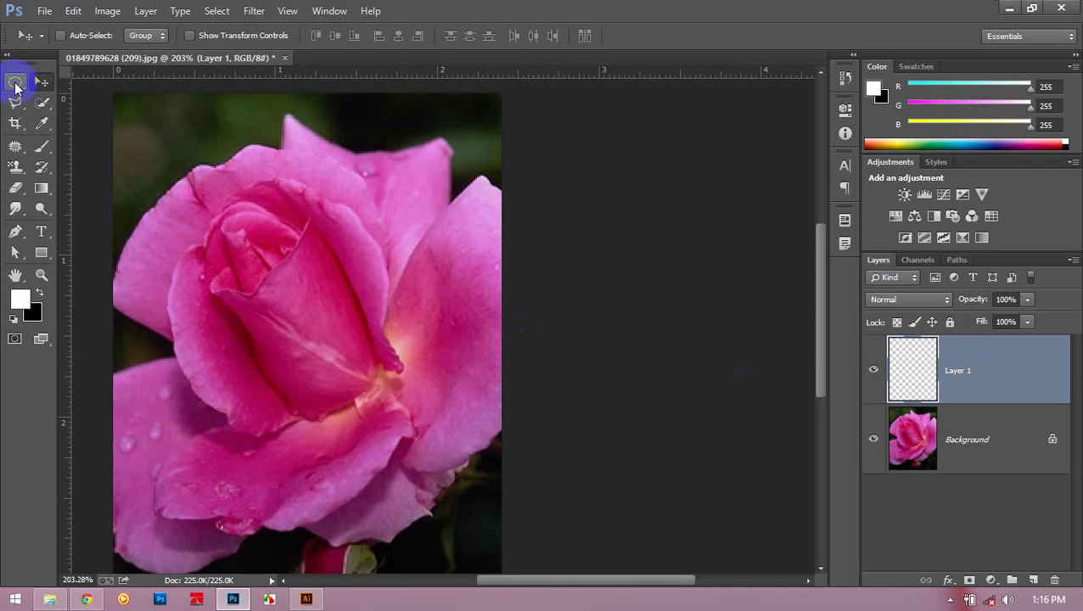
# Step: Draw a small circular selection on the large petal to the right of the rose's centre with the Elliptical Marquee tool
pyautogui.moveTo(15, 81); pyautogui.dragTo(100, 96)
pyautogui.moveTo(421, 292); pyautogui.dragTo(480, 354)
pyautogui.keyDown('ctrl'); pyautogui.click(533, 336); pyautogui.keyUp('ctrl')
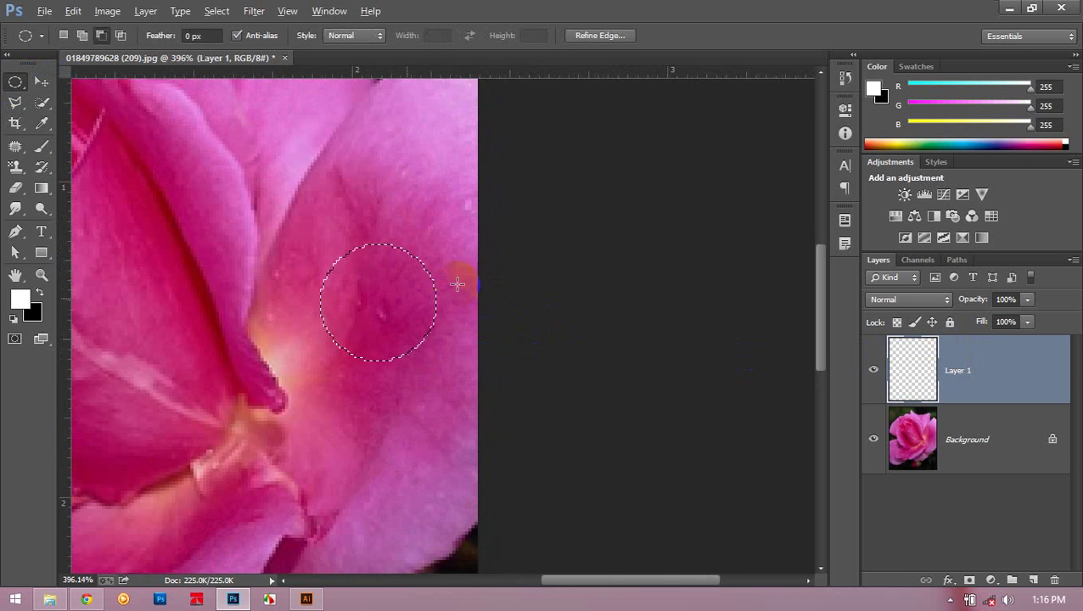
pyautogui.moveTo(503, 312); pyautogui.dragTo(622, 331)
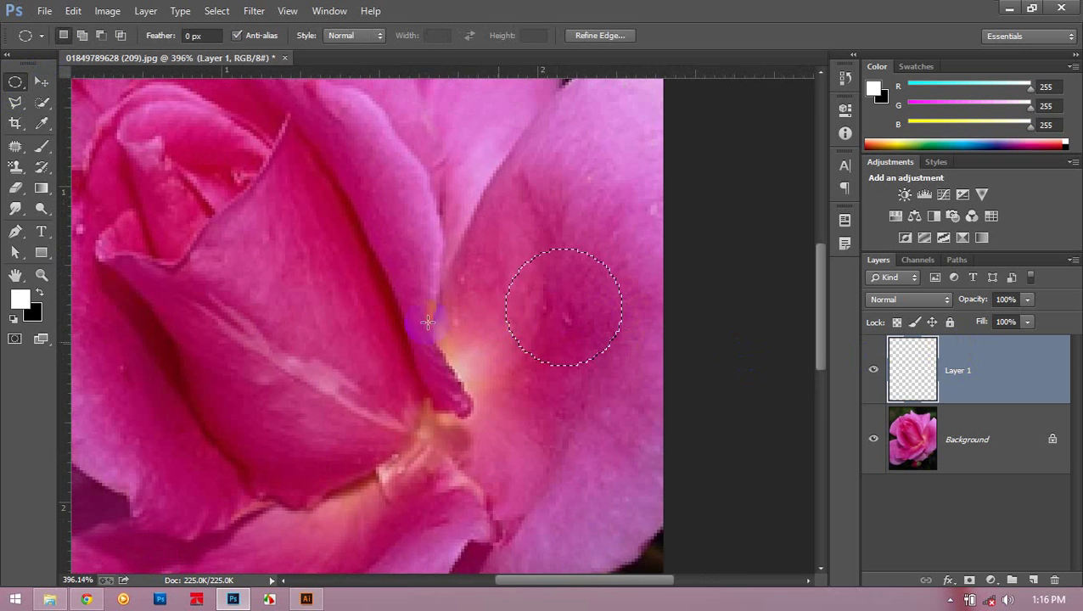
# Step: Fill the circular selection with a linear white-to-black gradient, black at its upper left and white at its lower right, and deselect it
pyautogui.moveTo(41, 188); pyautogui.dragTo(160, 190)
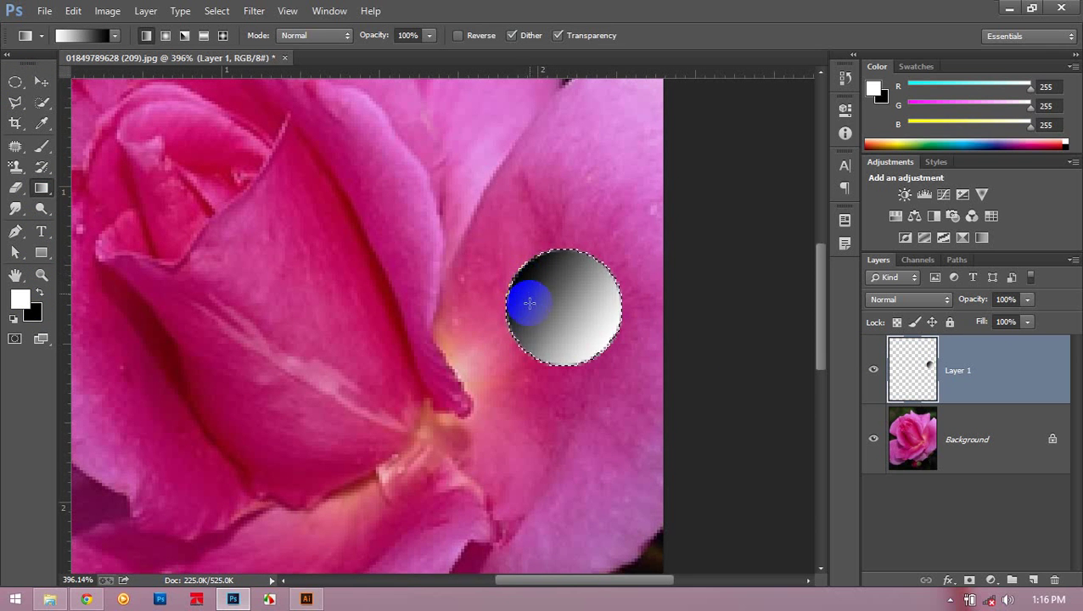
pyautogui.moveTo(571, 320); pyautogui.dragTo(529, 268)
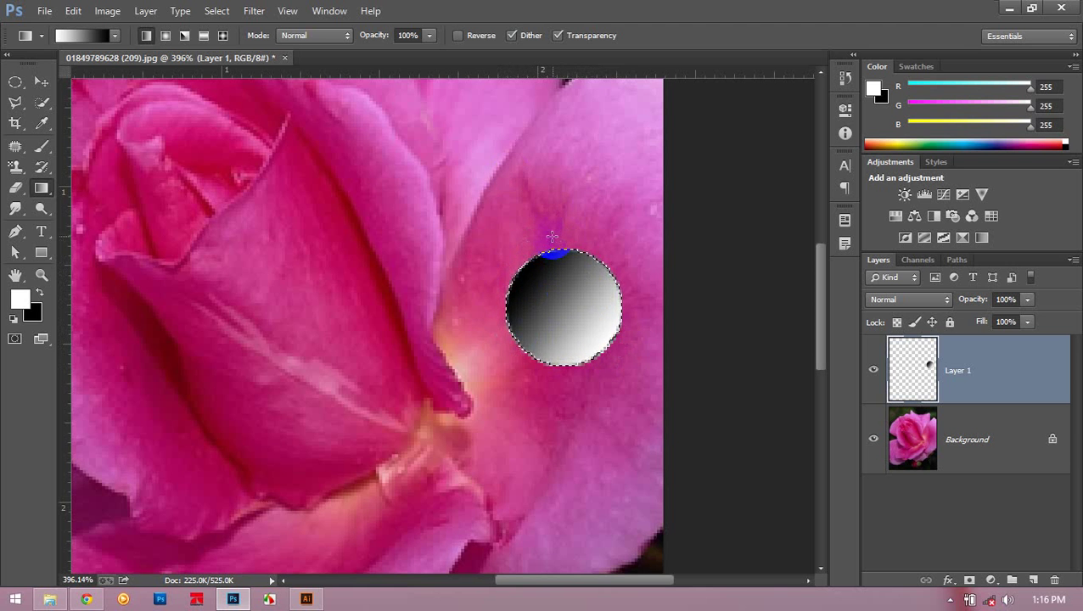
pyautogui.click(216, 10)
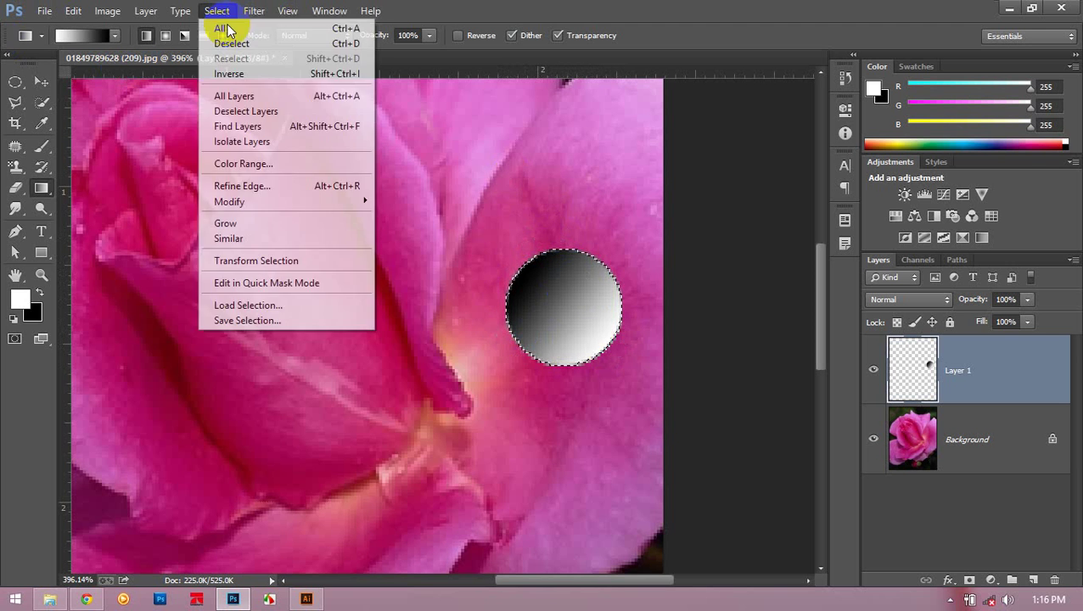
pyautogui.click(241, 43)
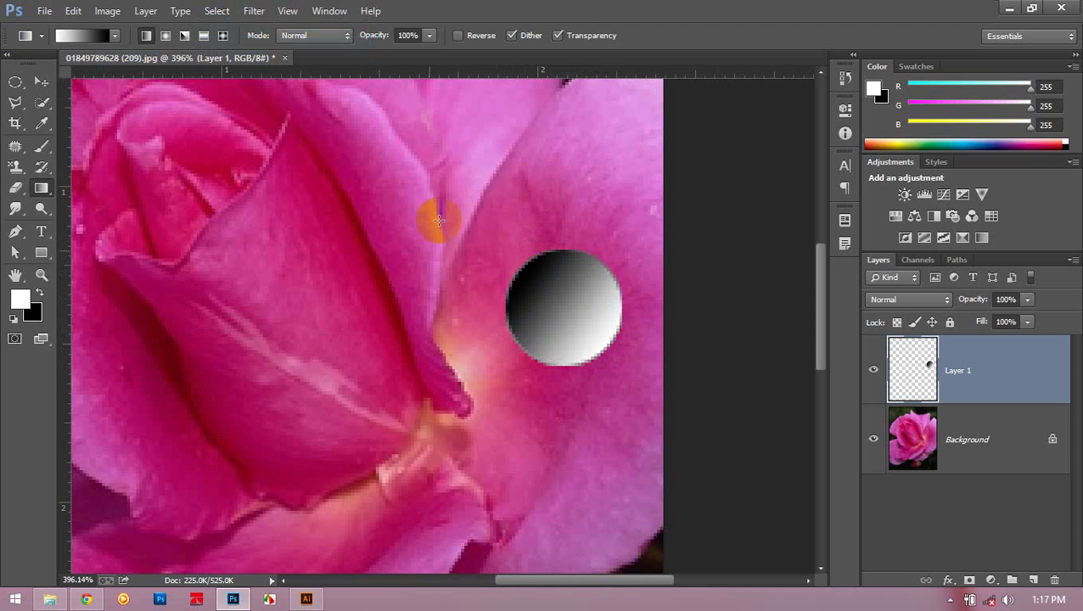
# Step: Set the gradient circle's layer to Overlay blend mode and move the circle slightly down and left on the petal
pyautogui.click(42, 82)
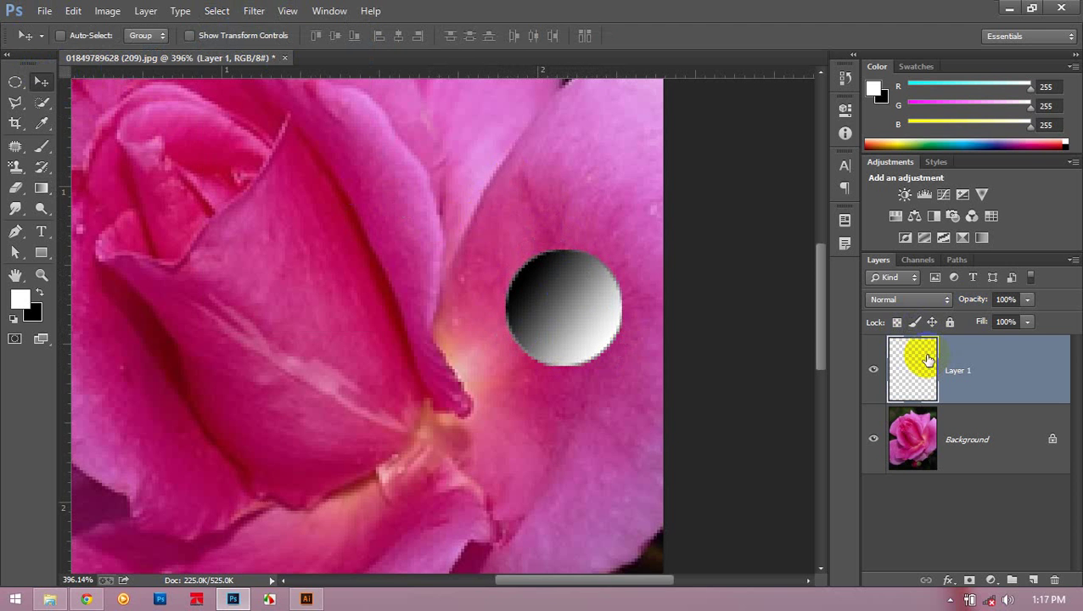
pyautogui.click(905, 300)
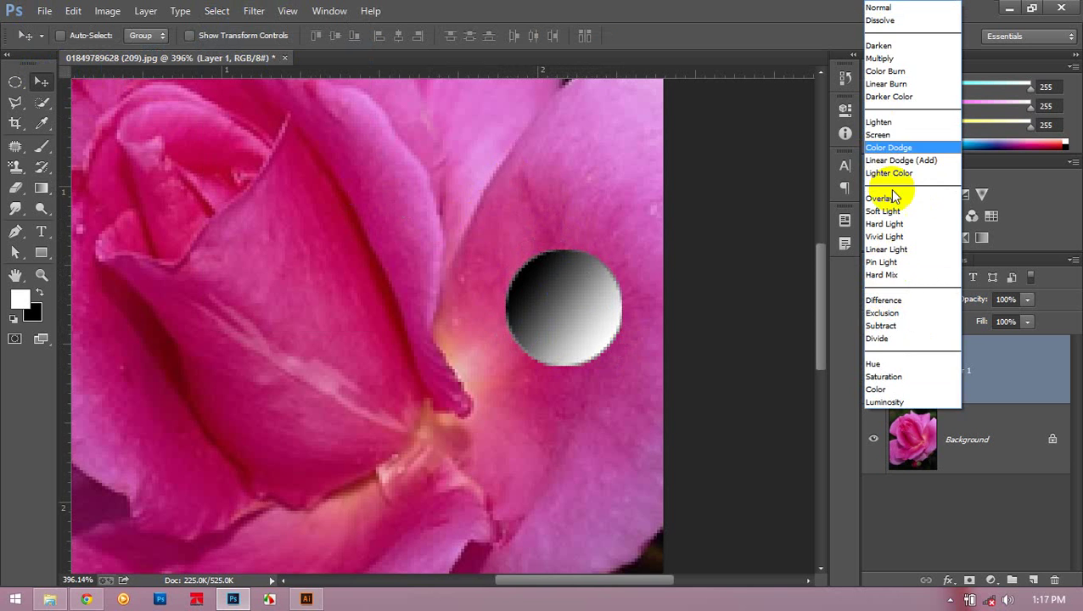
pyautogui.click(891, 200)
pyautogui.moveTo(685, 293); pyautogui.dragTo(658, 318)
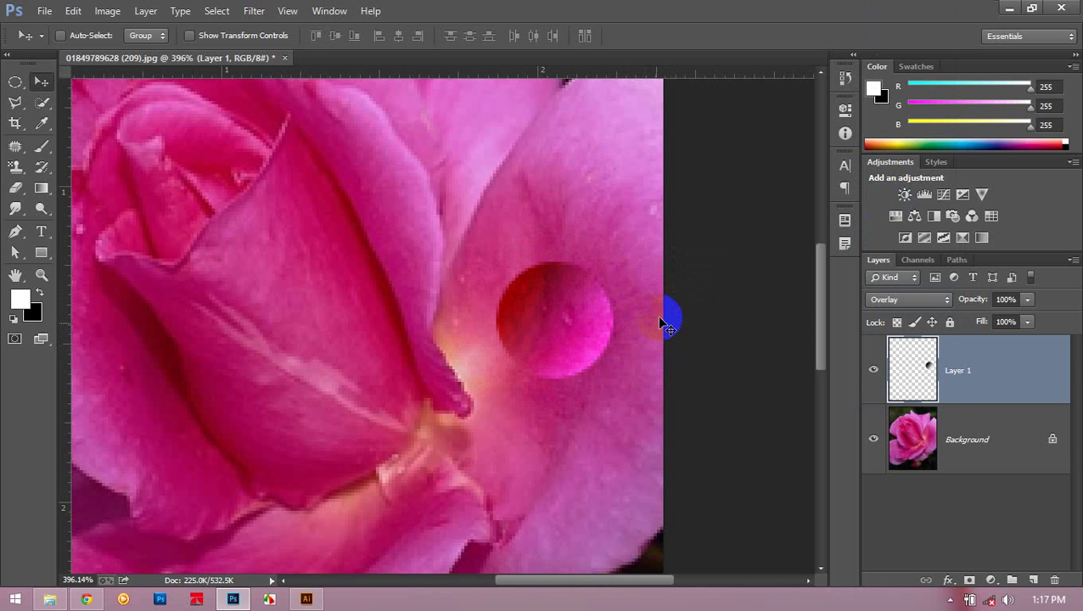
pyautogui.doubleClick(1043, 370)
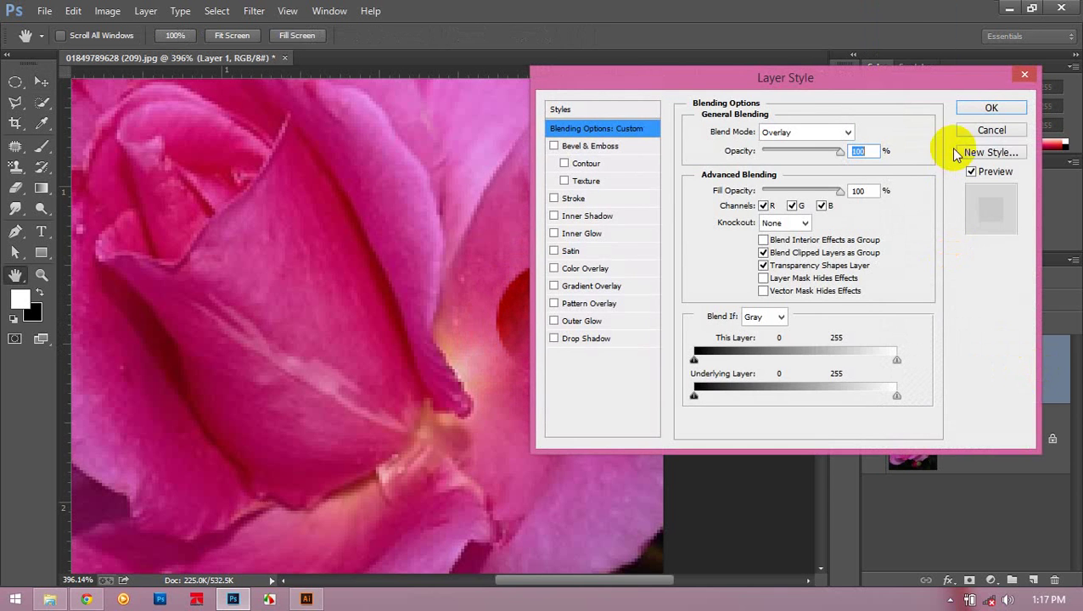
pyautogui.moveTo(801, 81); pyautogui.dragTo(703, 58)
pyautogui.click(773, 51)
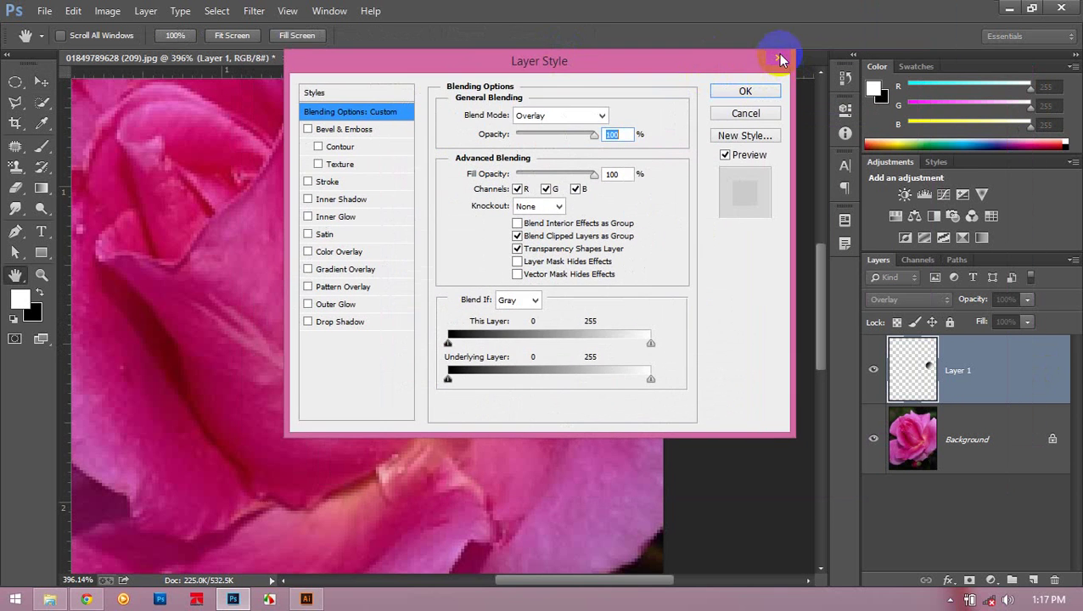
# Step: Add a Drop Shadow layer style to the circle and shift the shadow on the canvas to a 126° angle
pyautogui.doubleClick(1042, 376)
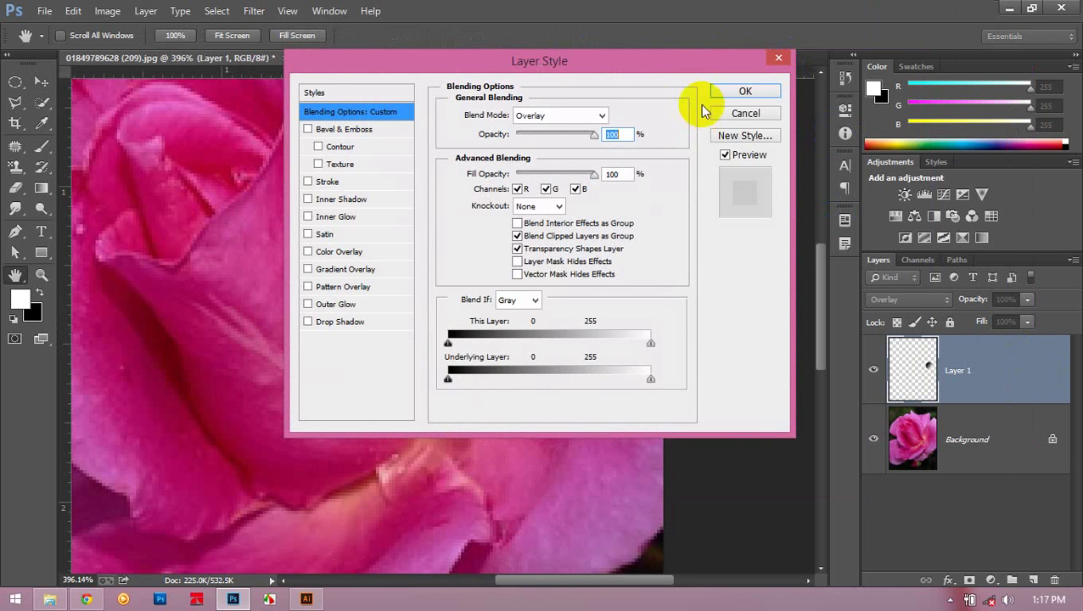
pyautogui.moveTo(684, 61); pyautogui.dragTo(622, 175)
pyautogui.moveTo(737, 200); pyautogui.dragTo(598, 104)
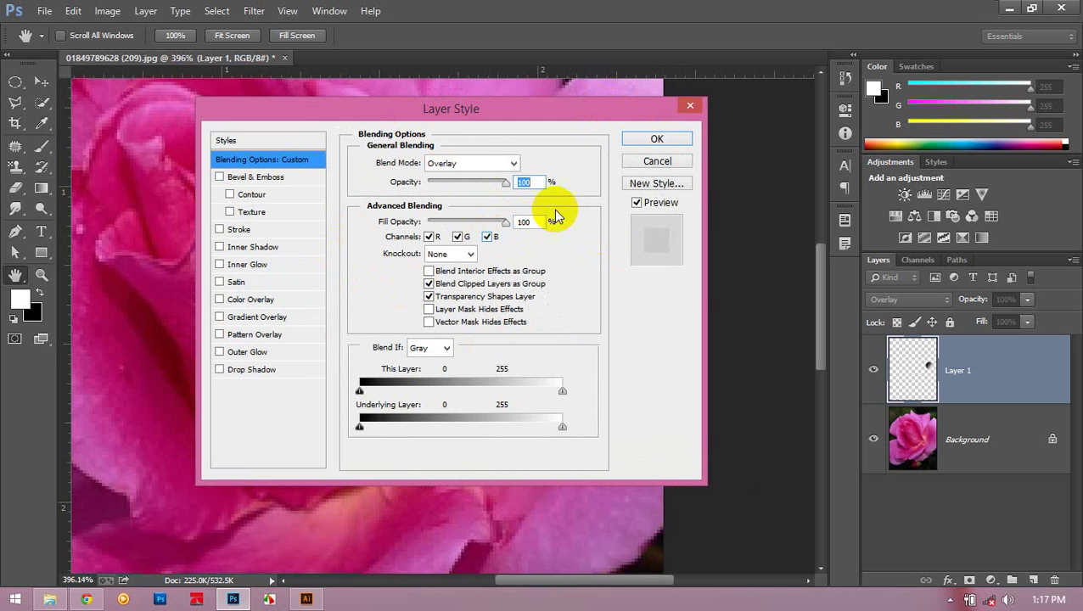
pyautogui.click(746, 160)
pyautogui.moveTo(745, 160); pyautogui.dragTo(1002, 115)
pyautogui.moveTo(755, 112); pyautogui.dragTo(785, 57)
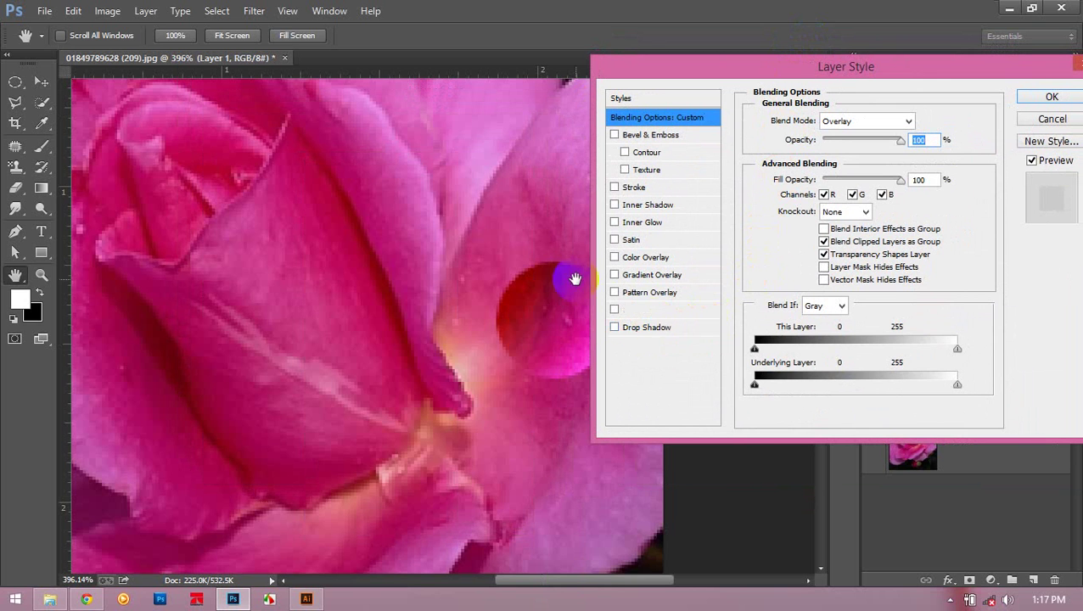
pyautogui.click(666, 331)
pyautogui.moveTo(689, 61); pyautogui.dragTo(824, 49)
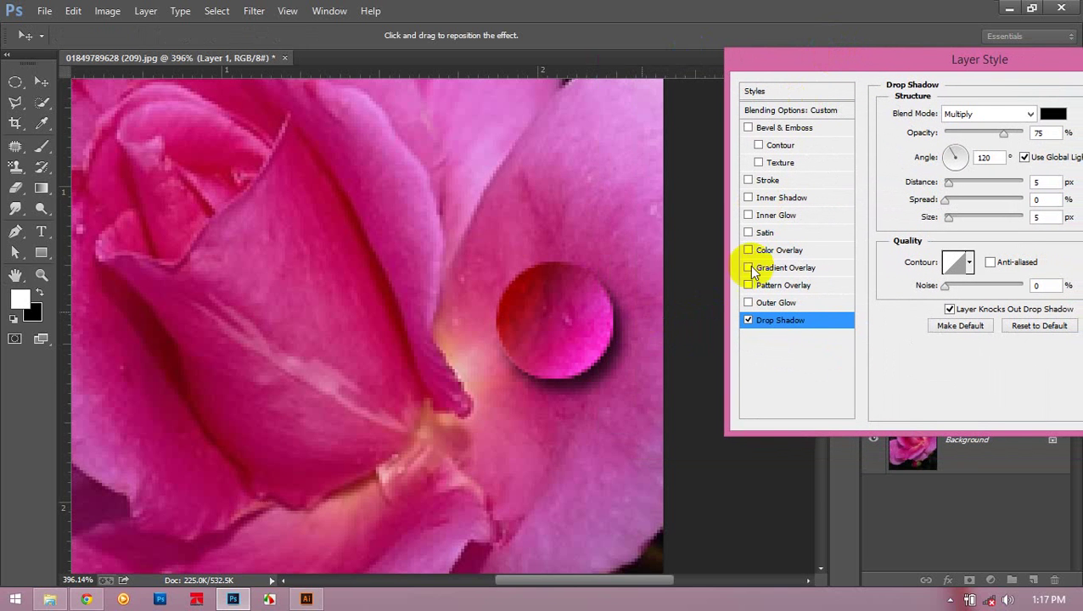
pyautogui.click(781, 323)
pyautogui.moveTo(604, 368)
pyautogui.mouseDown()
pyautogui.moveTo(635, 355)
pyautogui.moveTo(563, 387)
pyautogui.moveTo(592, 422)
pyautogui.moveTo(605, 351)
pyautogui.moveTo(596, 381)
pyautogui.moveTo(610, 386)
pyautogui.moveTo(597, 369)
pyautogui.moveTo(606, 362)
pyautogui.mouseUp()
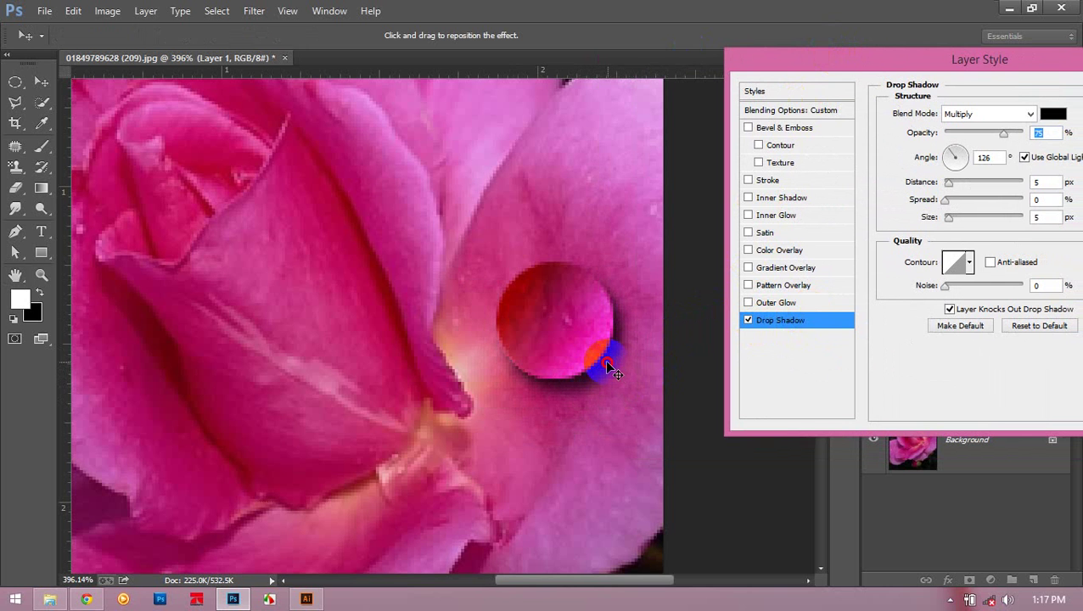
pyautogui.moveTo(878, 67); pyautogui.dragTo(838, 43)
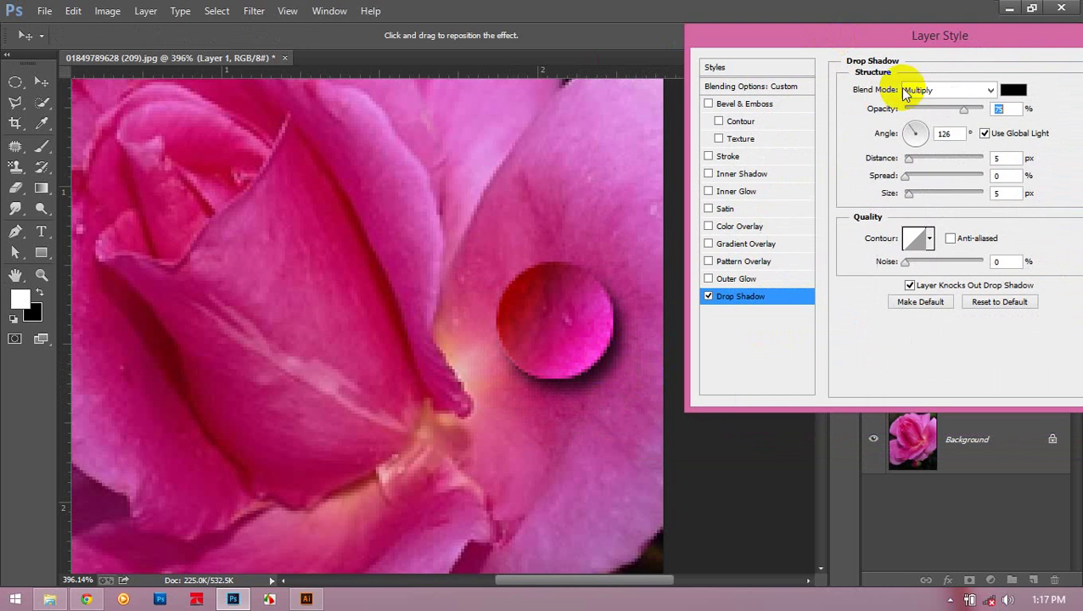
# Step: Try the Linear Burn, Color Dodge, Lighter Color, Lighten, Overlay and Soft Light blend modes on the drop shadow
pyautogui.click(941, 90)
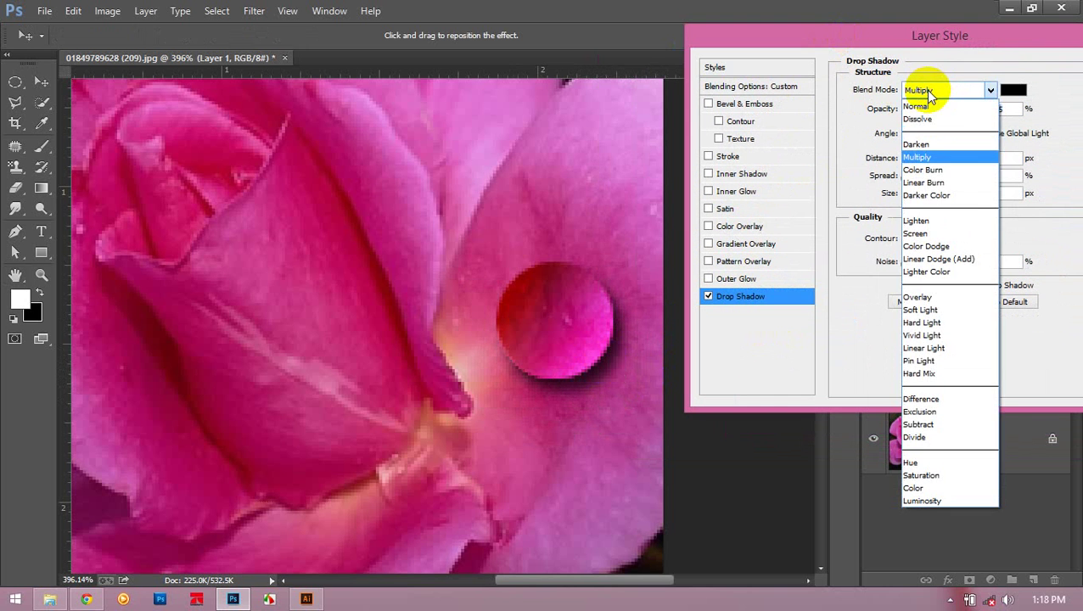
pyautogui.click(930, 184)
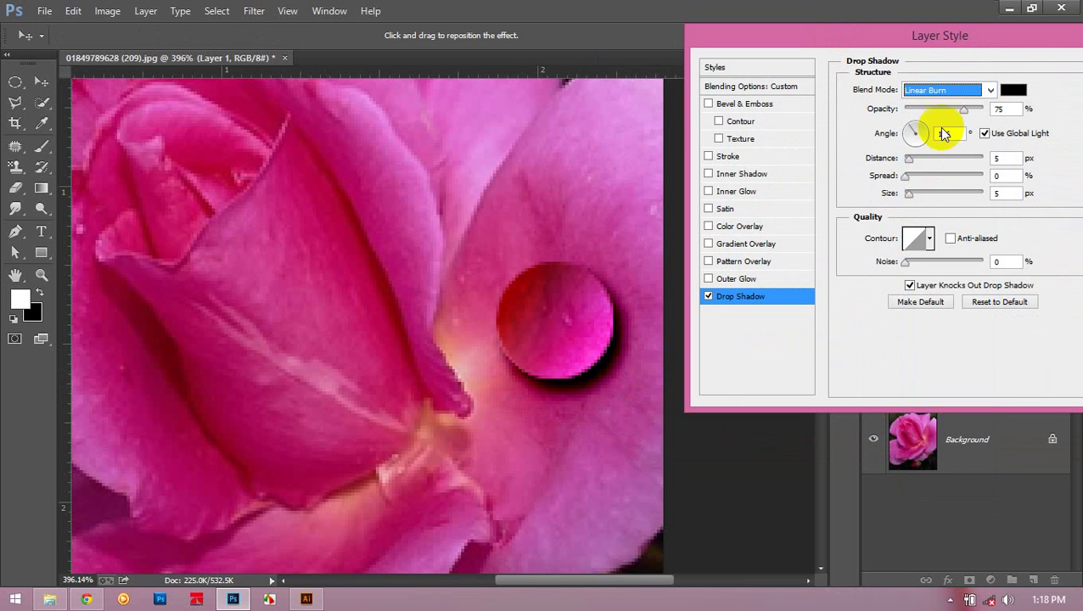
pyautogui.click(950, 90)
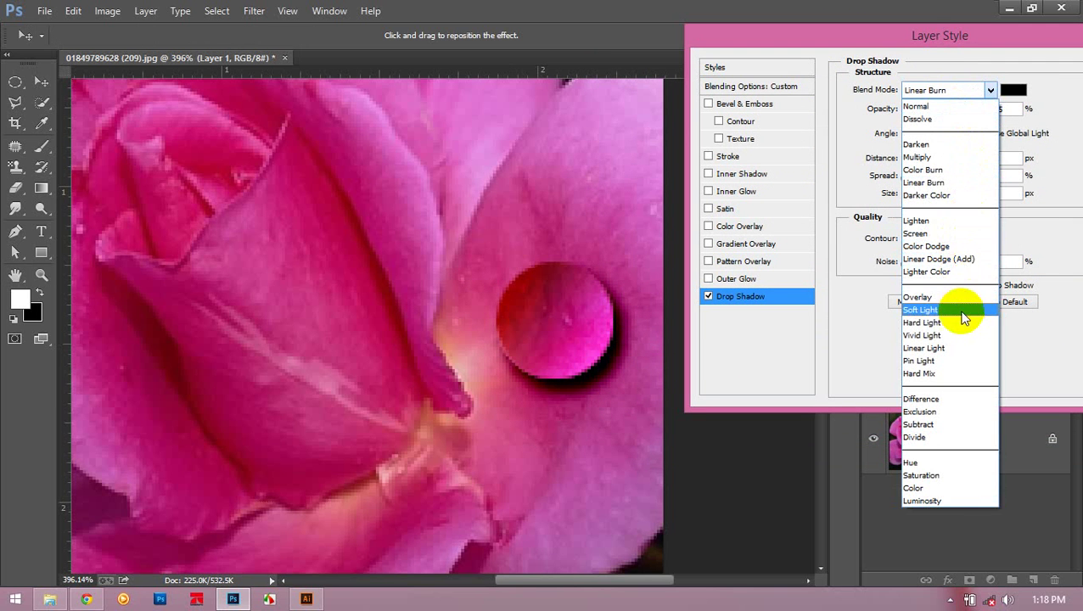
pyautogui.click(949, 248)
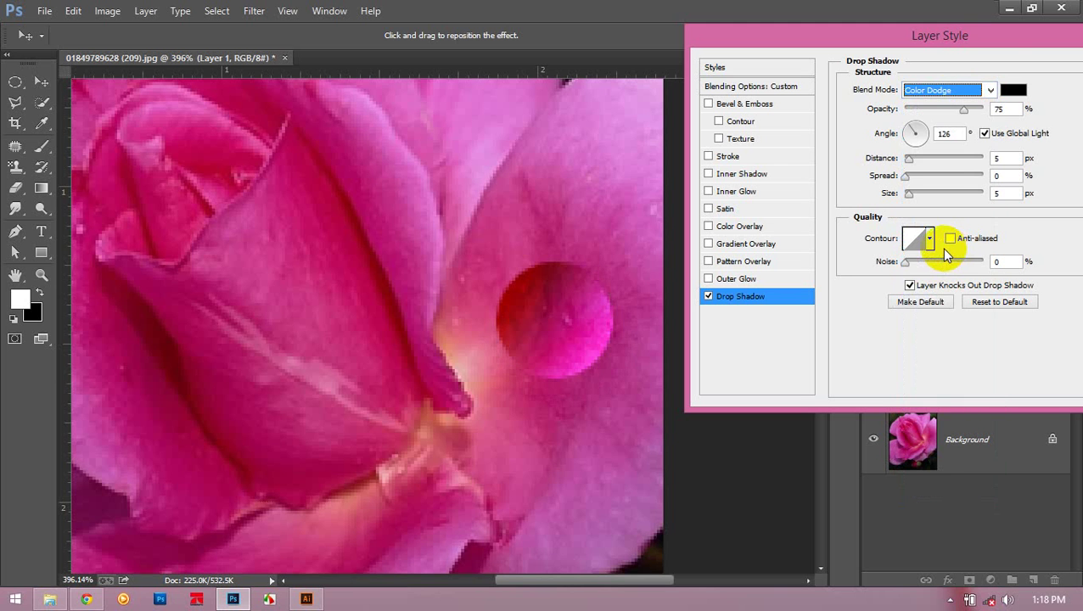
pyautogui.click(944, 90)
pyautogui.click(955, 273)
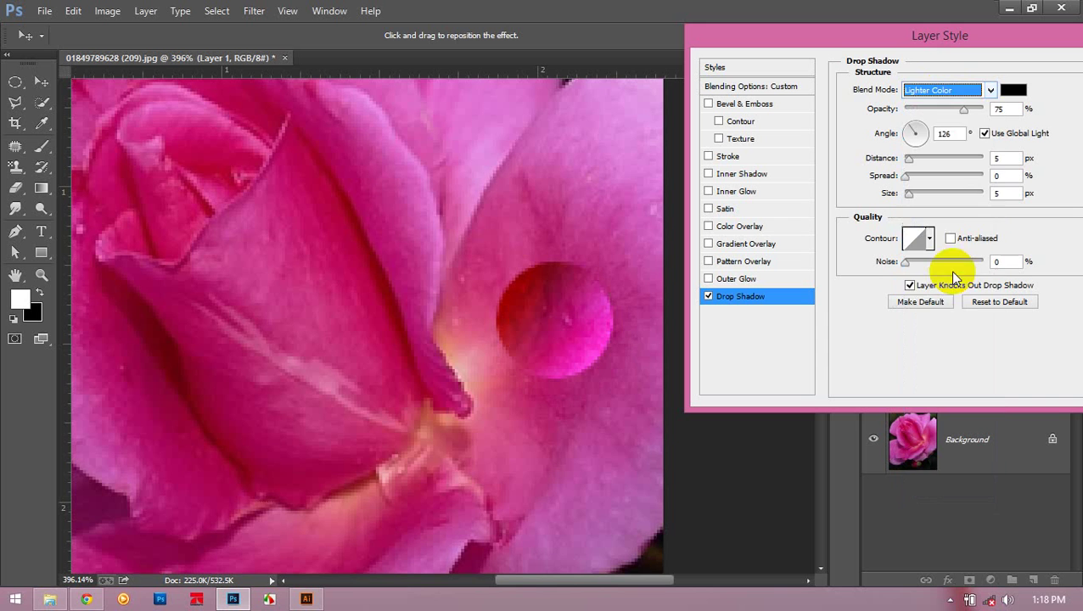
pyautogui.click(943, 90)
pyautogui.click(947, 172)
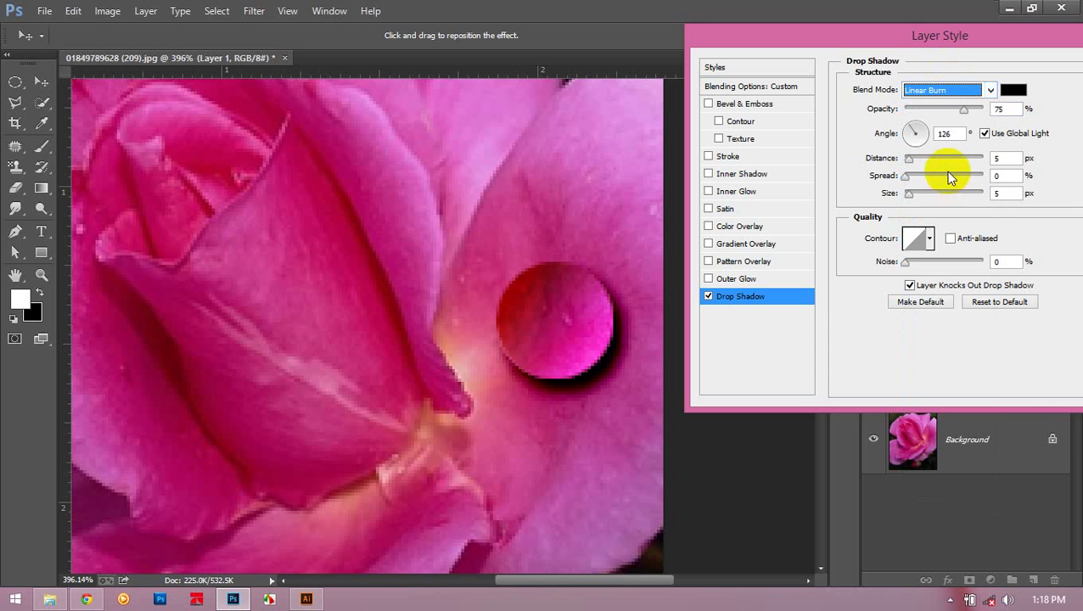
pyautogui.scroll(-1, 940, 95)
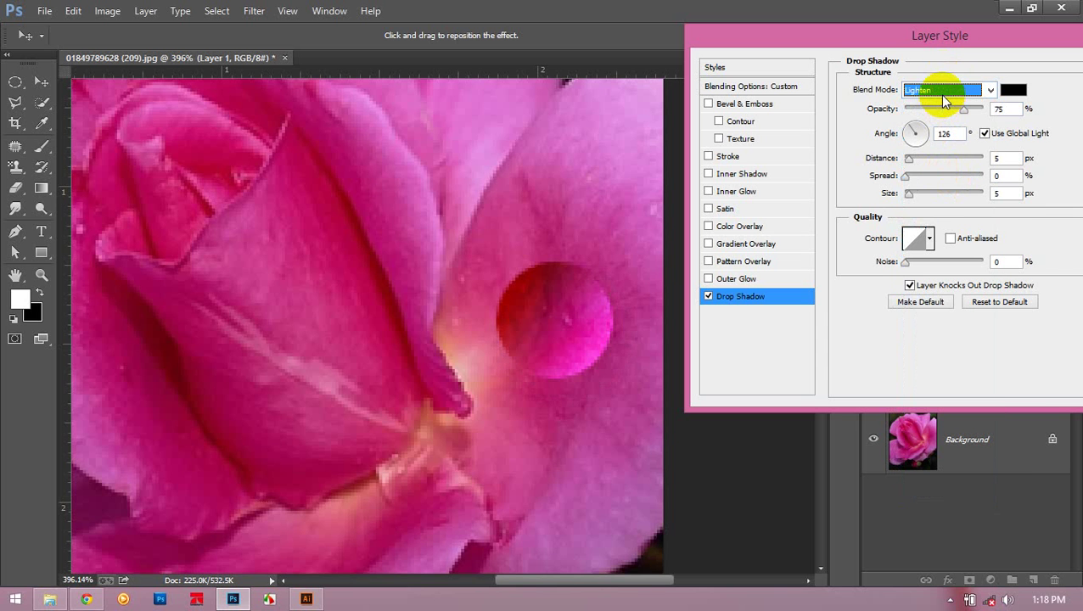
pyautogui.scroll(-2, 940, 95)
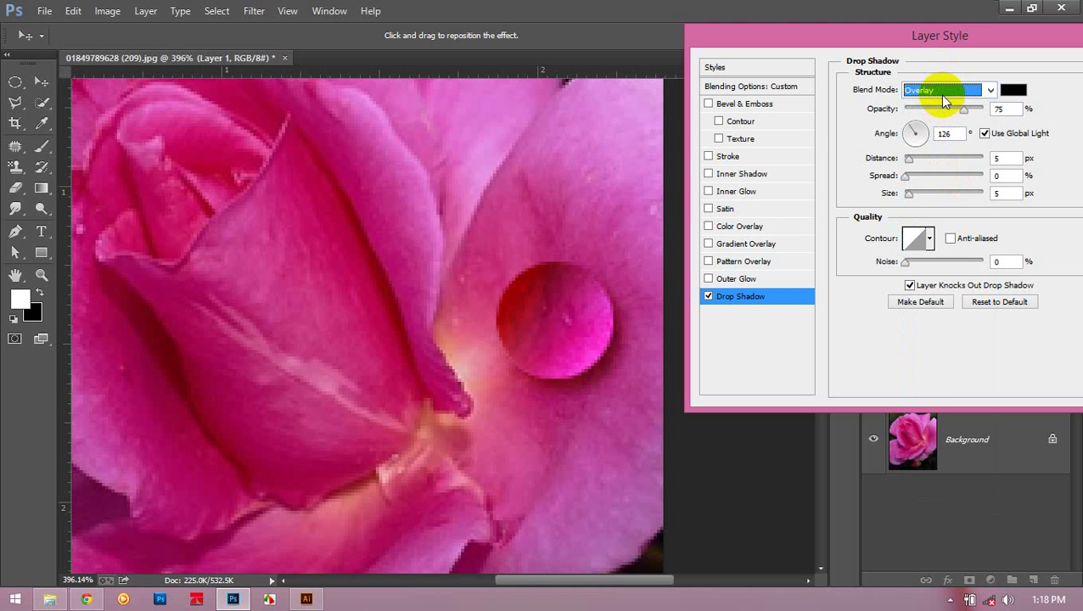
pyautogui.scroll(-1, 942, 92)
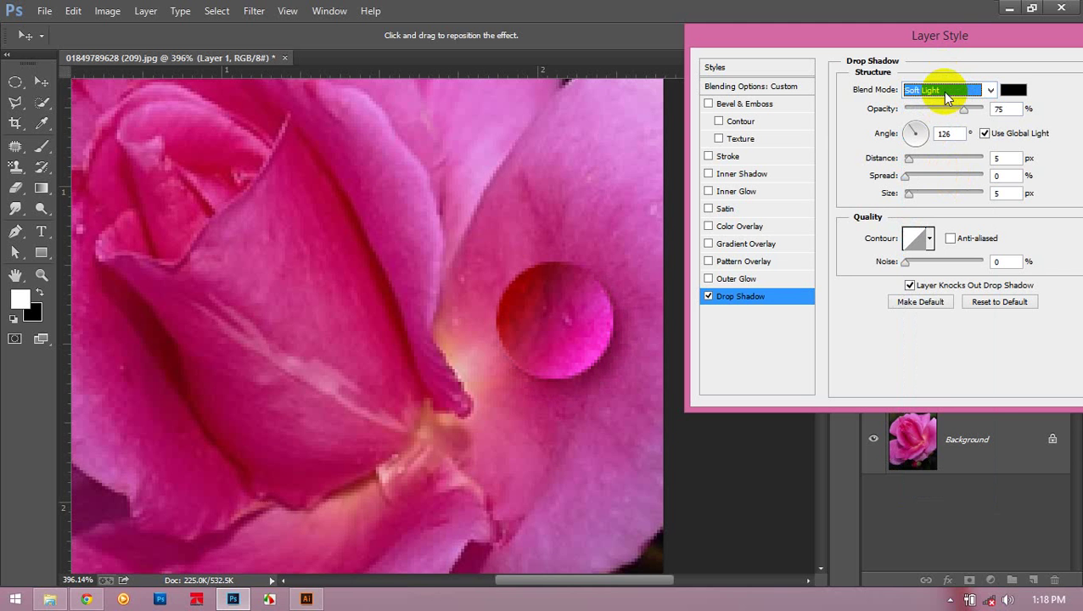
# Step: Set the drop shadow's blend mode to Color Burn and reduce its opacity to 43%
pyautogui.click(943, 92)
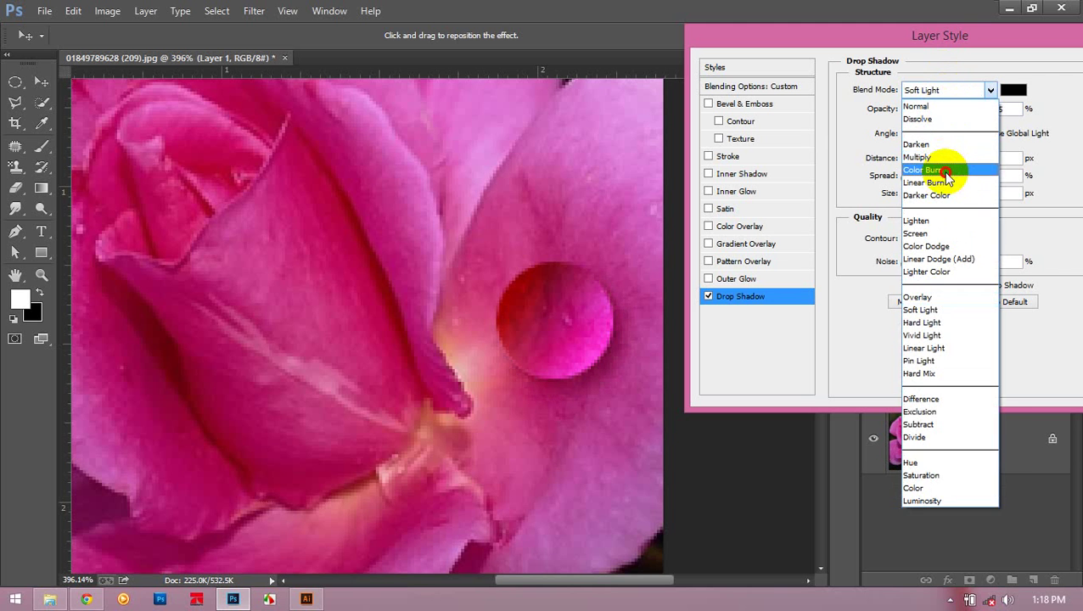
pyautogui.click(948, 170)
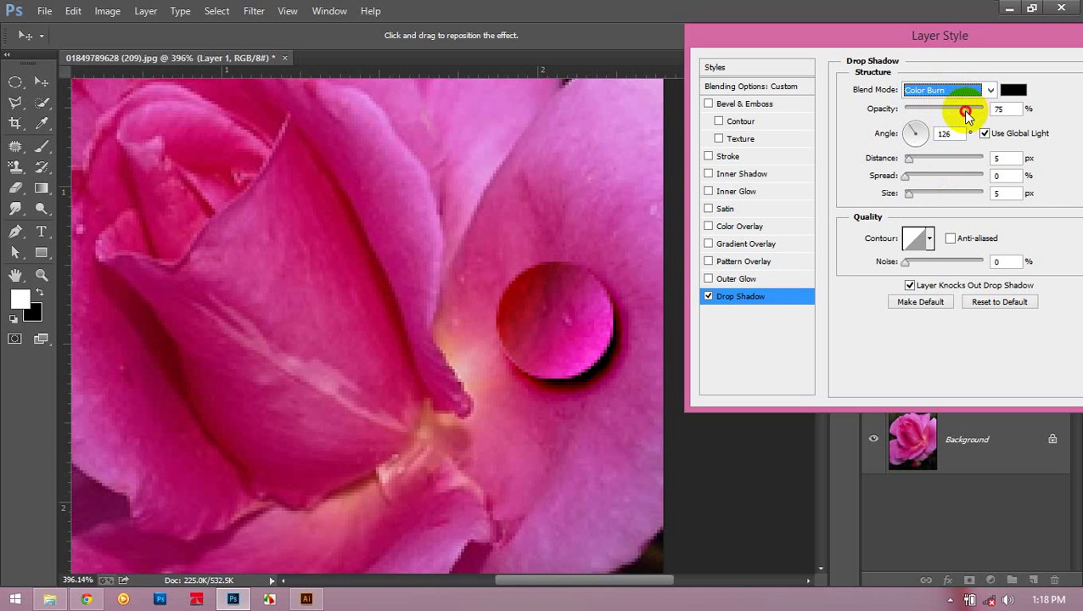
pyautogui.moveTo(965, 110); pyautogui.dragTo(942, 111)
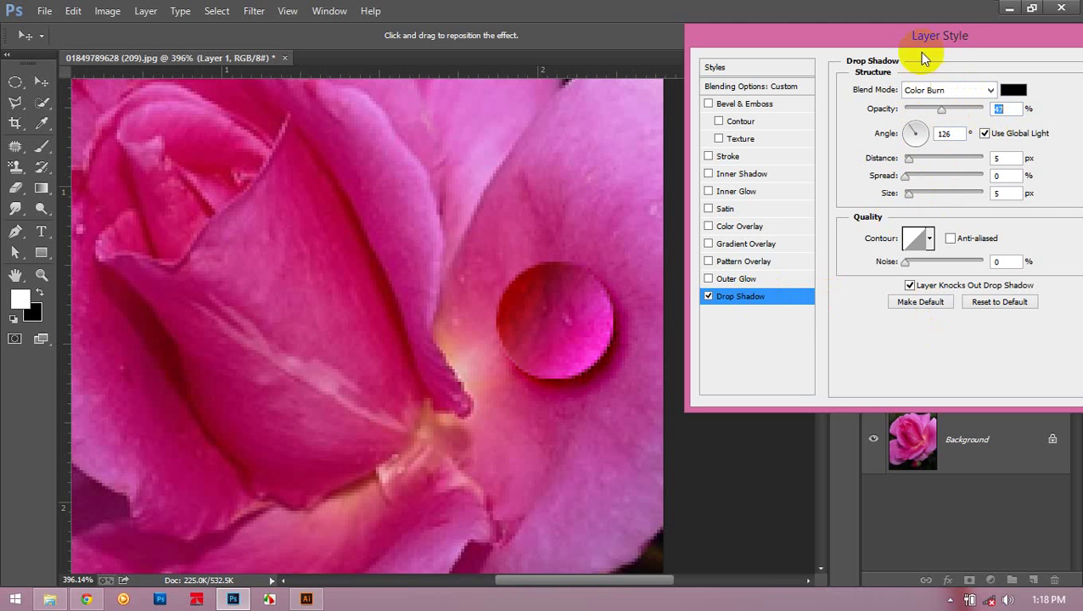
pyautogui.moveTo(925, 42); pyautogui.dragTo(907, 80)
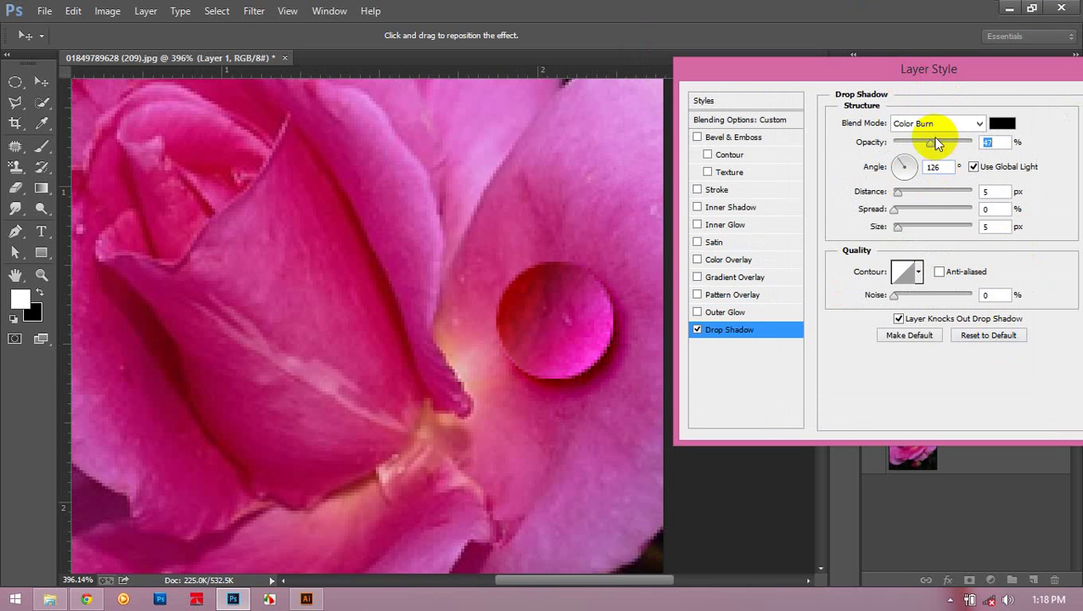
pyautogui.moveTo(934, 149)
pyautogui.mouseDown()
pyautogui.moveTo(978, 154)
pyautogui.moveTo(918, 146)
pyautogui.moveTo(930, 151)
pyautogui.mouseUp()
# Step: Adjust the drop shadow's offset to a 5 px distance at a 120° angle
pyautogui.moveTo(901, 198)
pyautogui.mouseDown()
pyautogui.moveTo(909, 194)
pyautogui.moveTo(892, 194)
pyautogui.mouseUp()
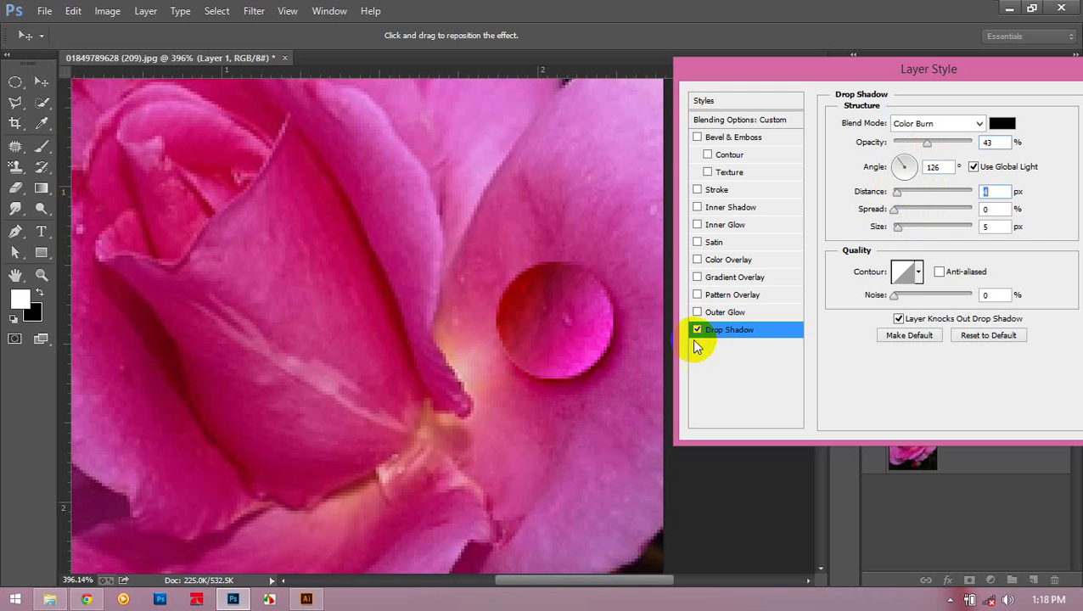
pyautogui.moveTo(607, 358); pyautogui.dragTo(609, 360)
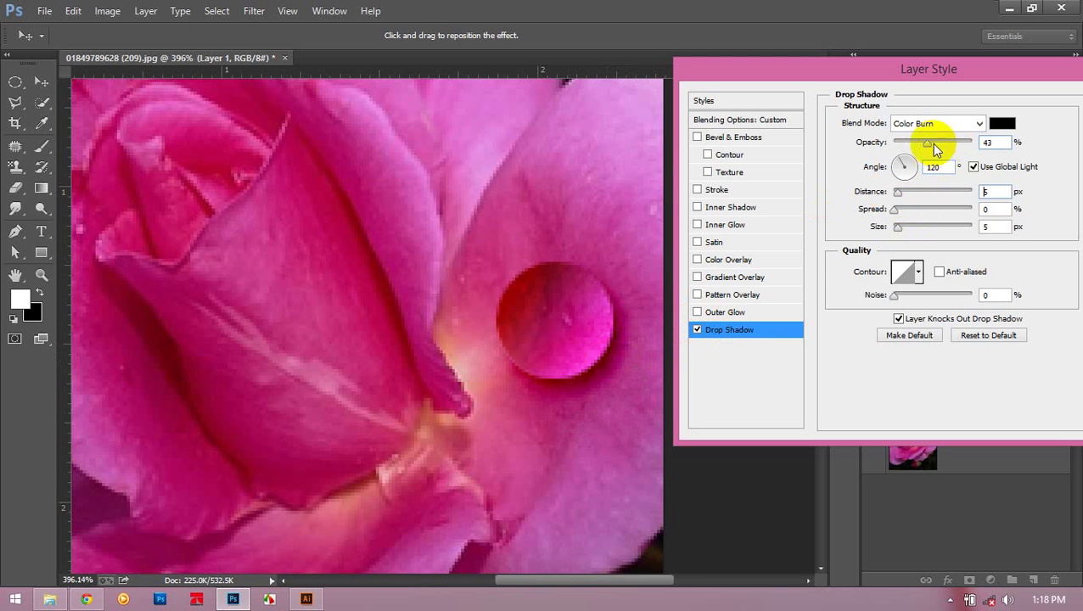
# Step: Reduce the drop shadow's opacity to 35% and add an Inner Shadow layer style to the circle
pyautogui.moveTo(924, 143); pyautogui.dragTo(922, 142)
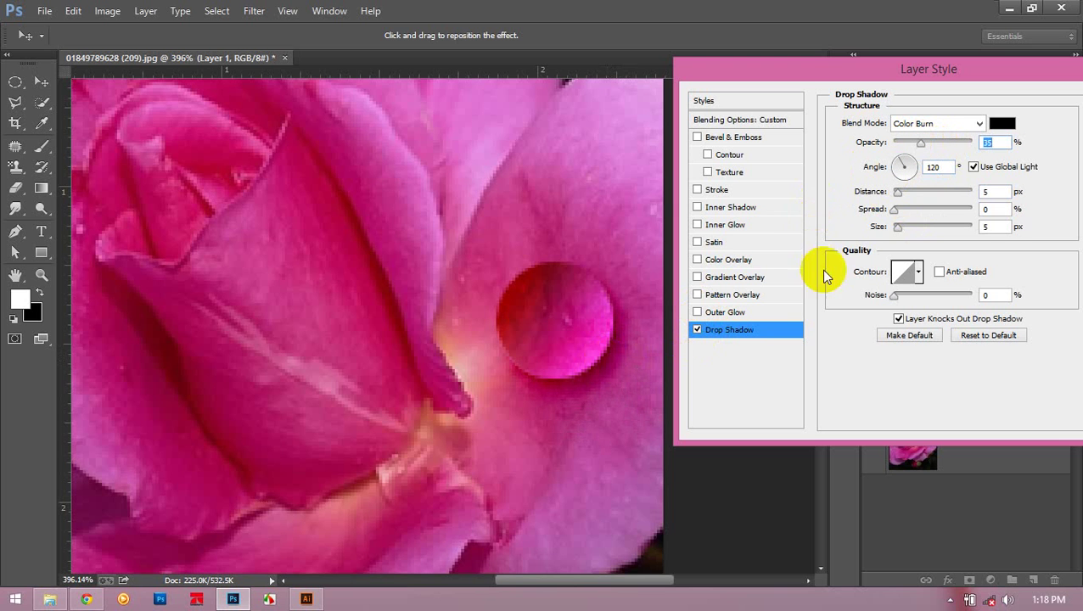
pyautogui.click(737, 209)
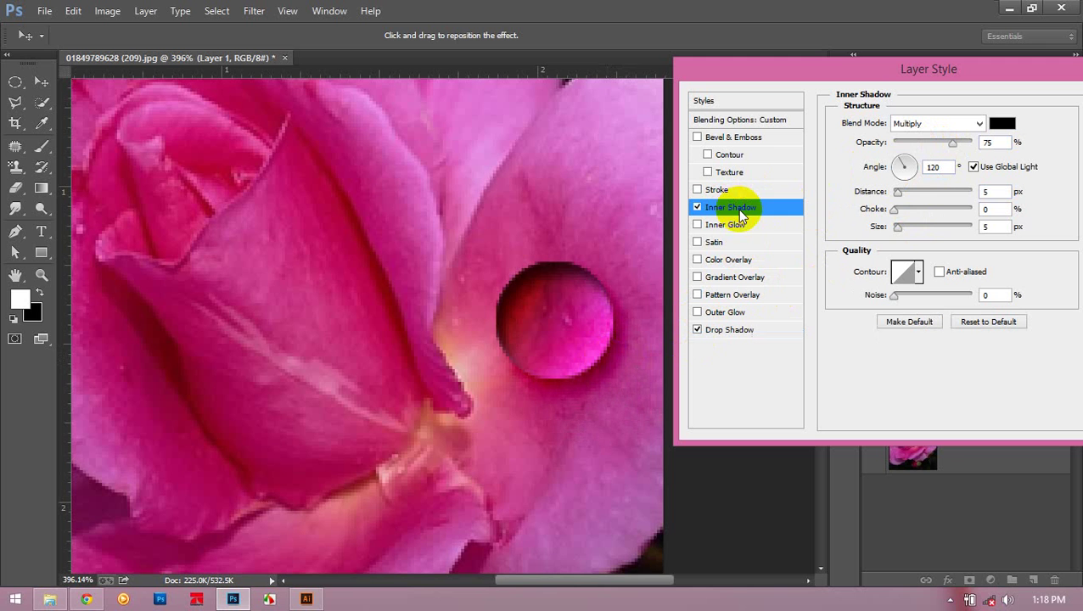
pyautogui.moveTo(604, 344); pyautogui.dragTo(601, 348)
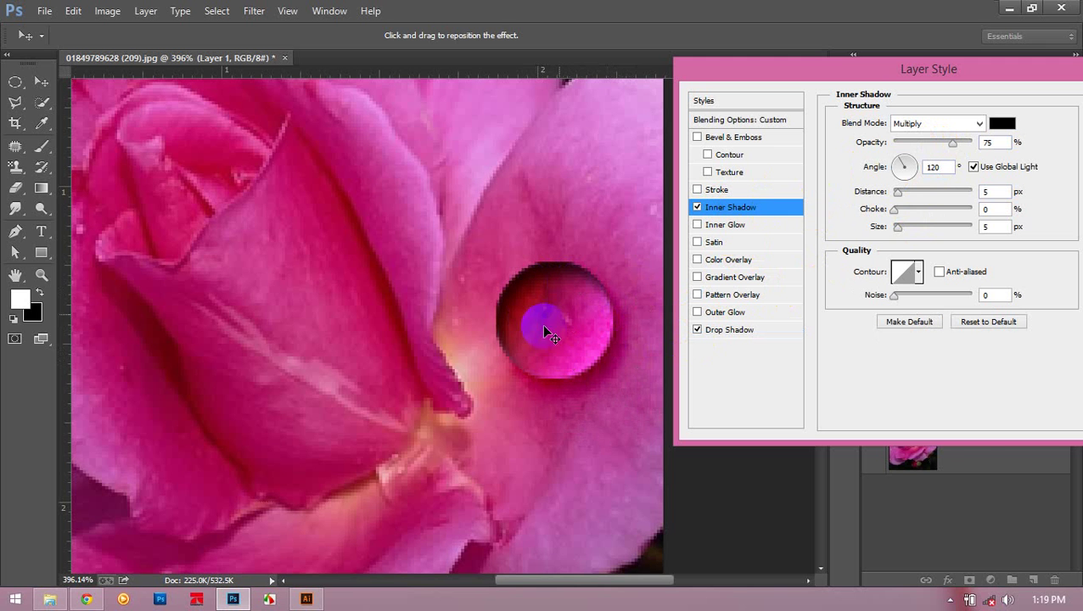
# Step: Set the inner shadow's blend mode to Color Dodge and make its angle independent of the global light
pyautogui.click(927, 125)
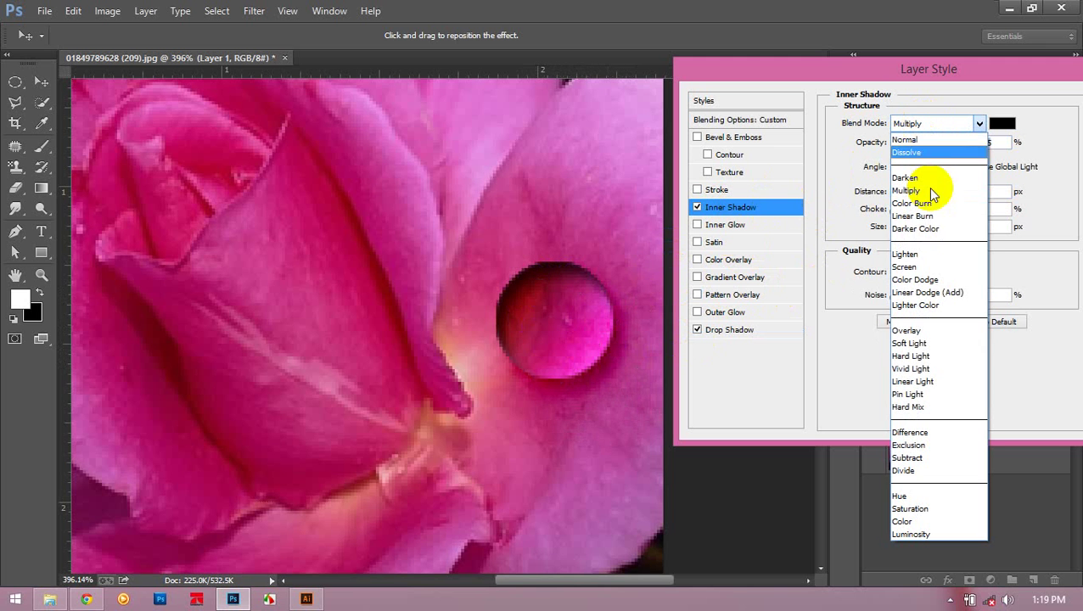
pyautogui.click(934, 281)
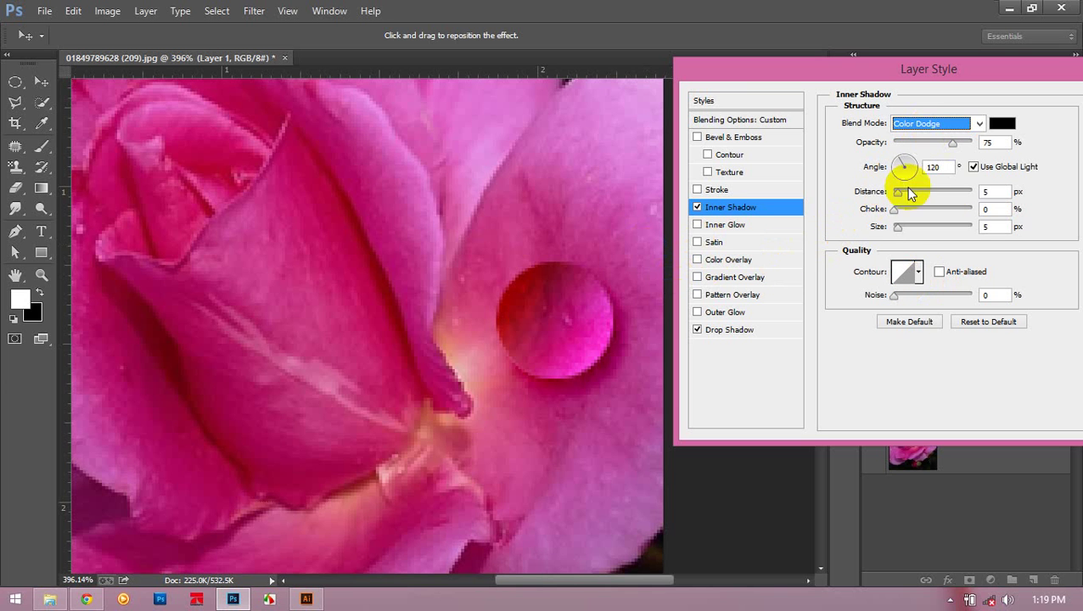
pyautogui.click(972, 167)
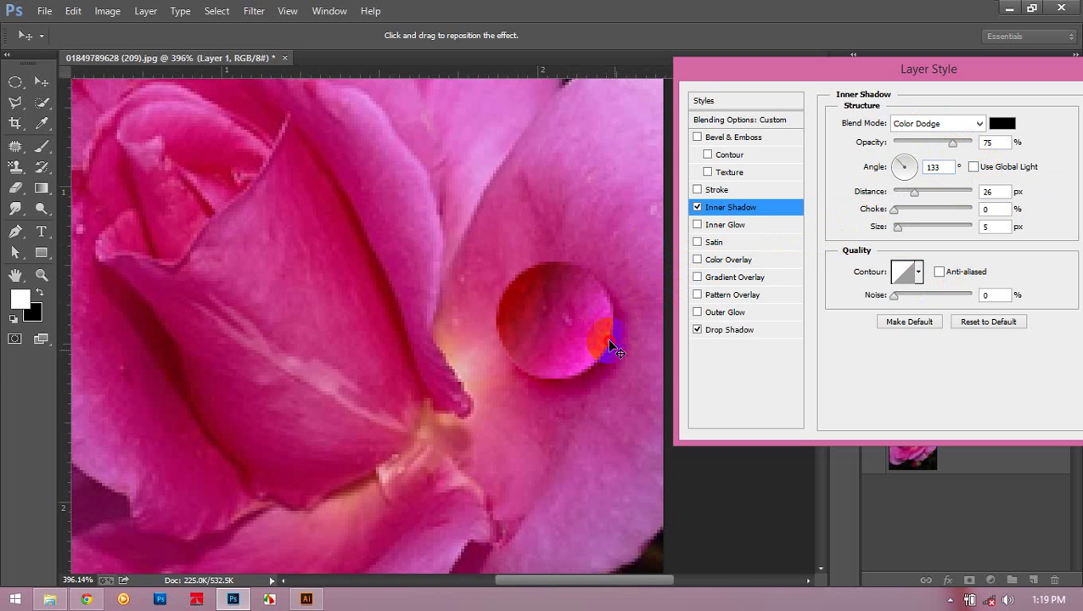
# Step: Change the inner shadow to Color Burn at 23% opacity and shift it to a 4 px distance at 116°
pyautogui.click(938, 124)
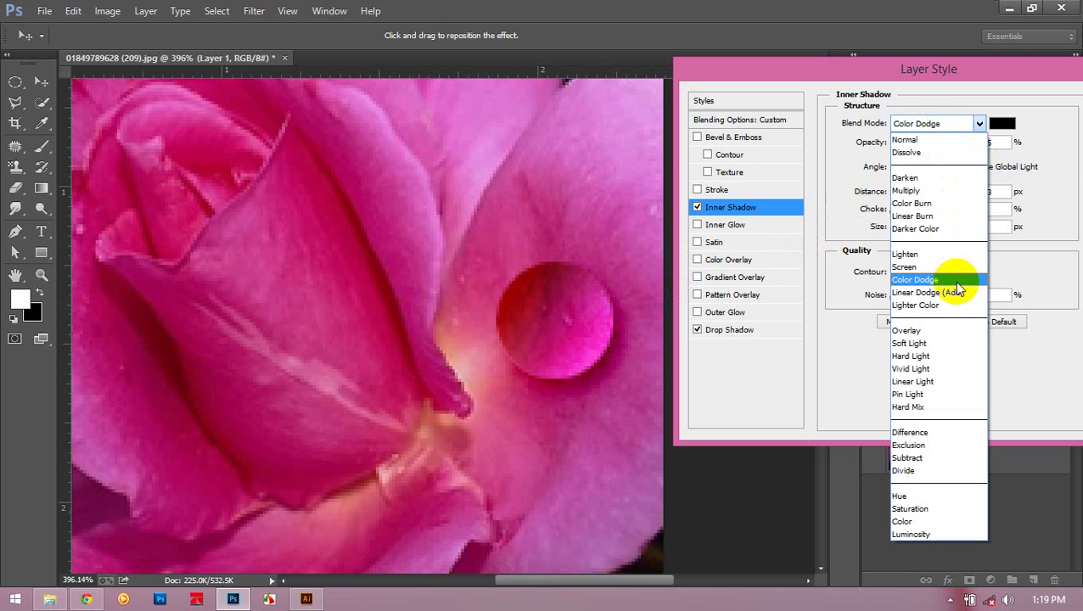
pyautogui.click(921, 203)
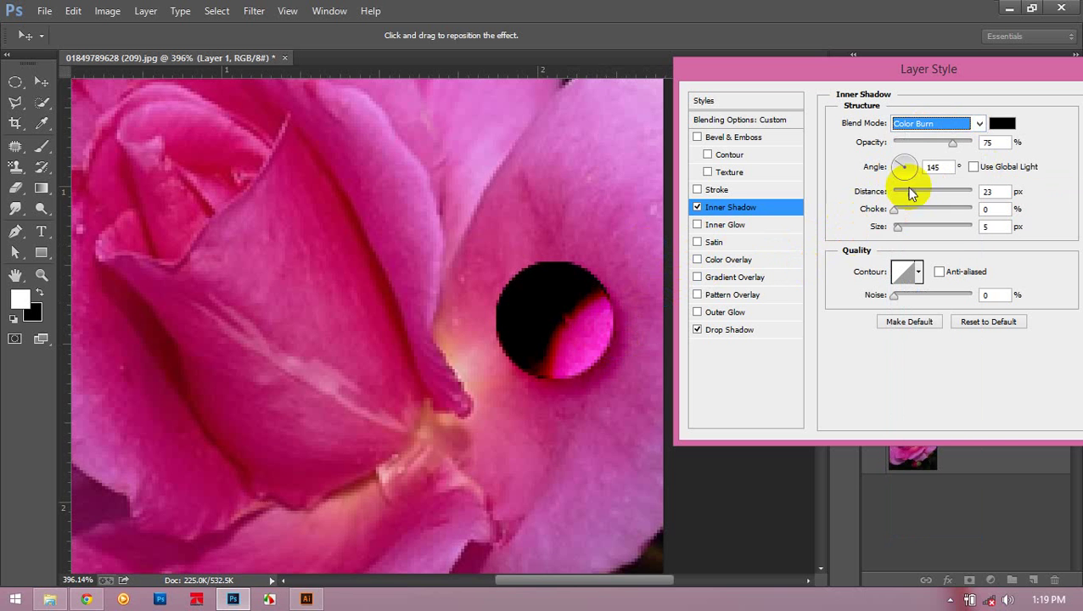
pyautogui.moveTo(618, 338); pyautogui.dragTo(553, 312)
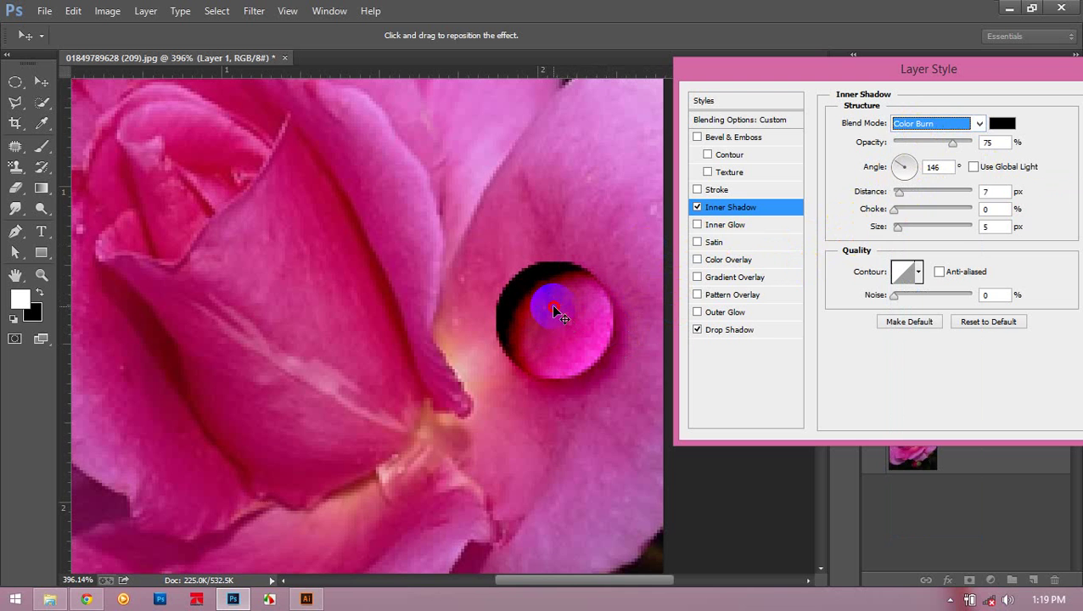
pyautogui.moveTo(951, 146); pyautogui.dragTo(913, 142)
pyautogui.moveTo(595, 306)
pyautogui.mouseDown()
pyautogui.moveTo(594, 324)
pyautogui.moveTo(581, 307)
pyautogui.mouseUp()
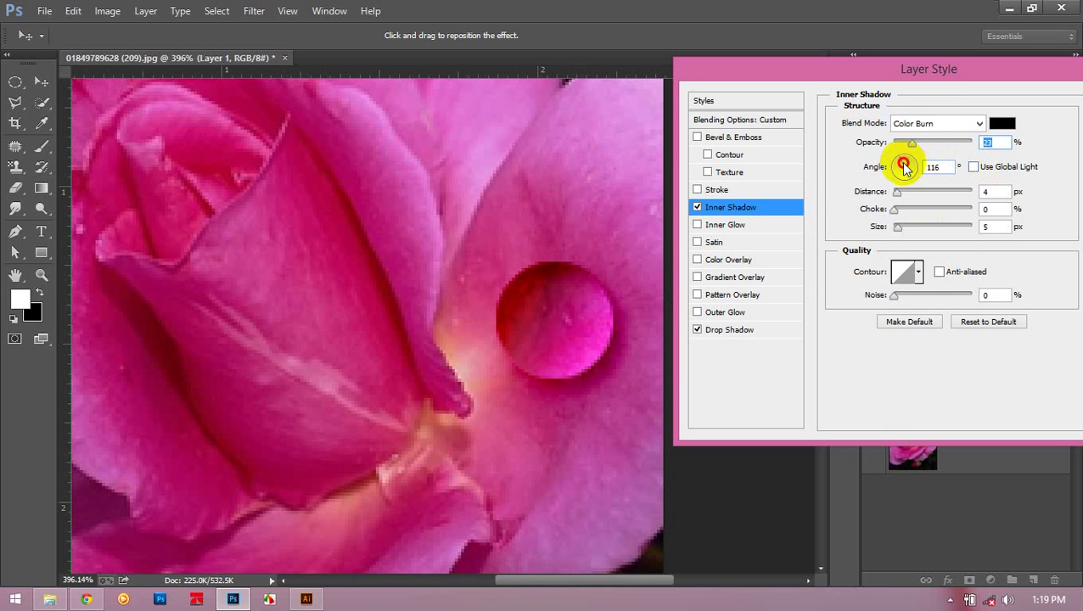
# Step: Try the inner shadow at 54% opacity and 7 px distance with different angles, including -49° and 135°
pyautogui.moveTo(904, 163)
pyautogui.mouseDown()
pyautogui.moveTo(911, 167)
pyautogui.moveTo(890, 166)
pyautogui.moveTo(906, 183)
pyautogui.mouseUp()
pyautogui.moveTo(912, 143); pyautogui.dragTo(930, 144)
pyautogui.moveTo(915, 189); pyautogui.dragTo(947, 149)
pyautogui.moveTo(631, 323)
pyautogui.mouseDown()
pyautogui.moveTo(608, 308)
pyautogui.moveTo(621, 321)
pyautogui.moveTo(607, 293)
pyautogui.moveTo(619, 321)
pyautogui.moveTo(633, 319)
pyautogui.mouseUp()
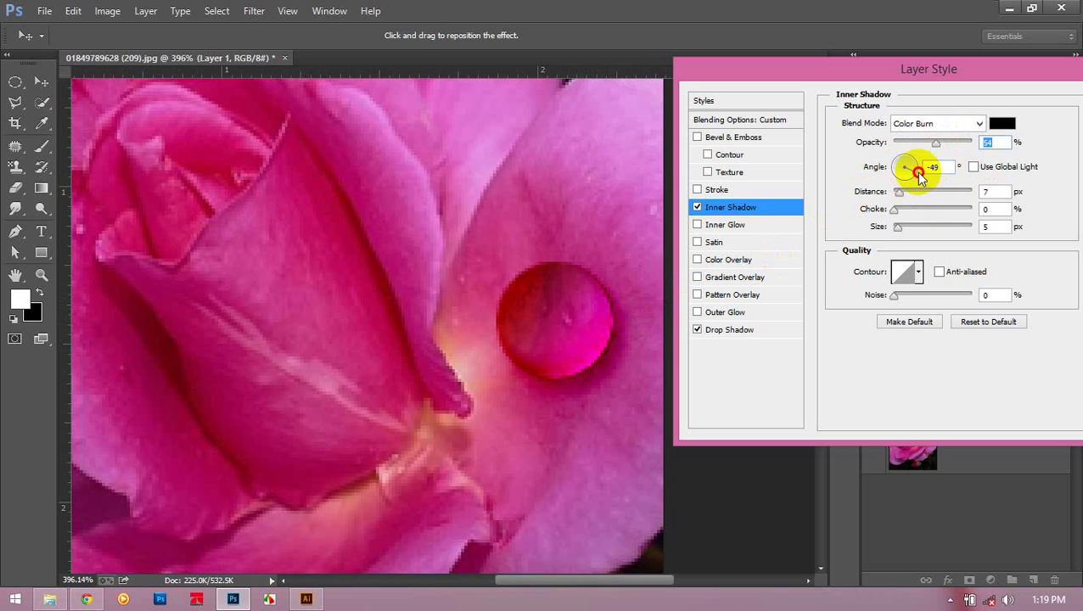
pyautogui.moveTo(919, 176); pyautogui.dragTo(899, 160)
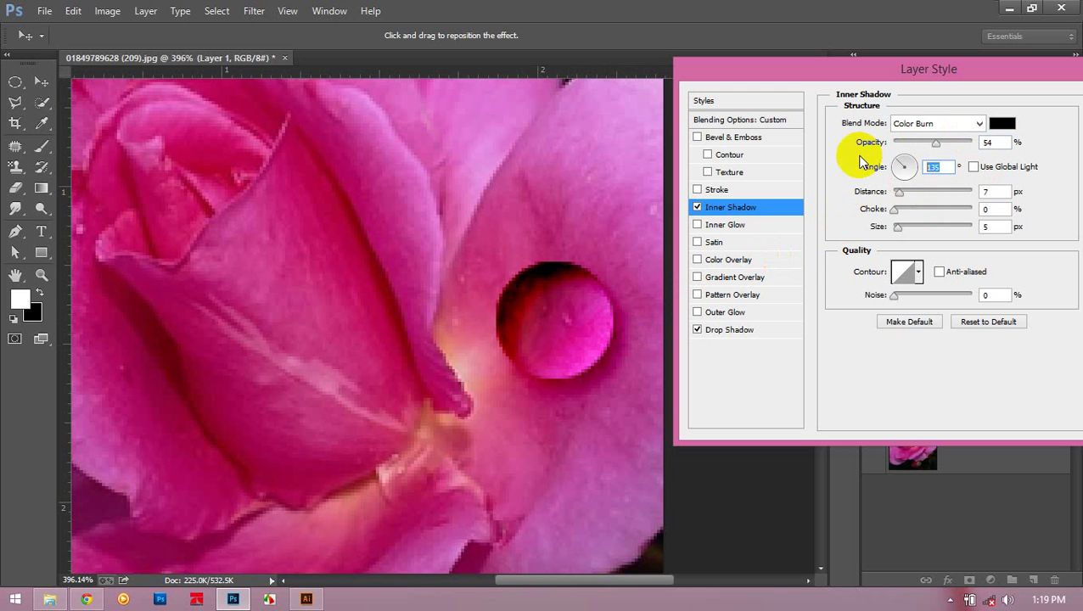
# Step: Set the inner shadow's opacity to 29% and shift it to a 6 px distance at 99°
pyautogui.write('125')
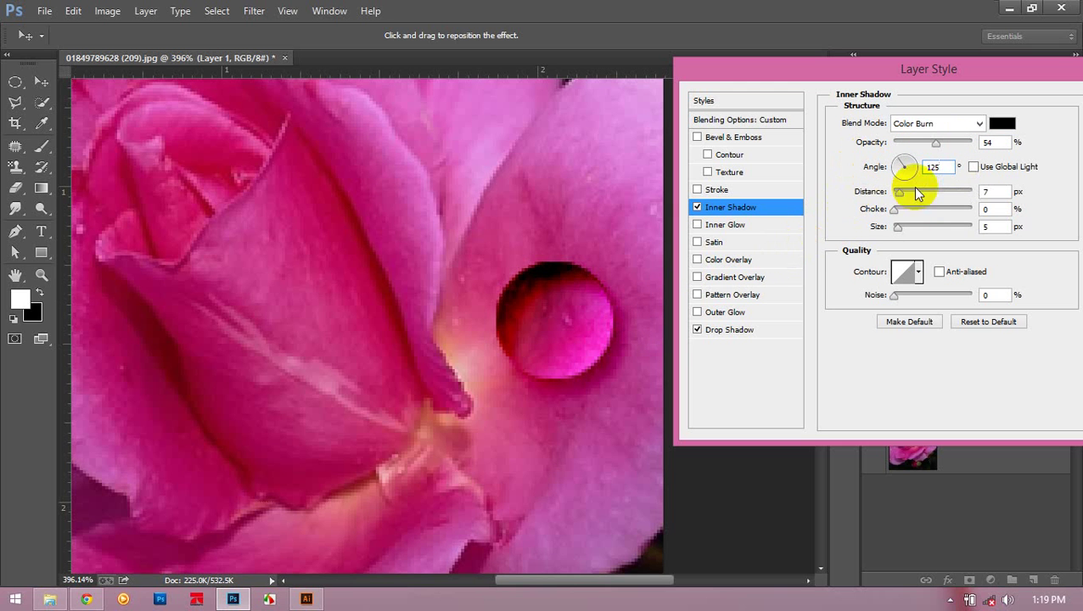
pyautogui.moveTo(940, 150); pyautogui.dragTo(921, 147)
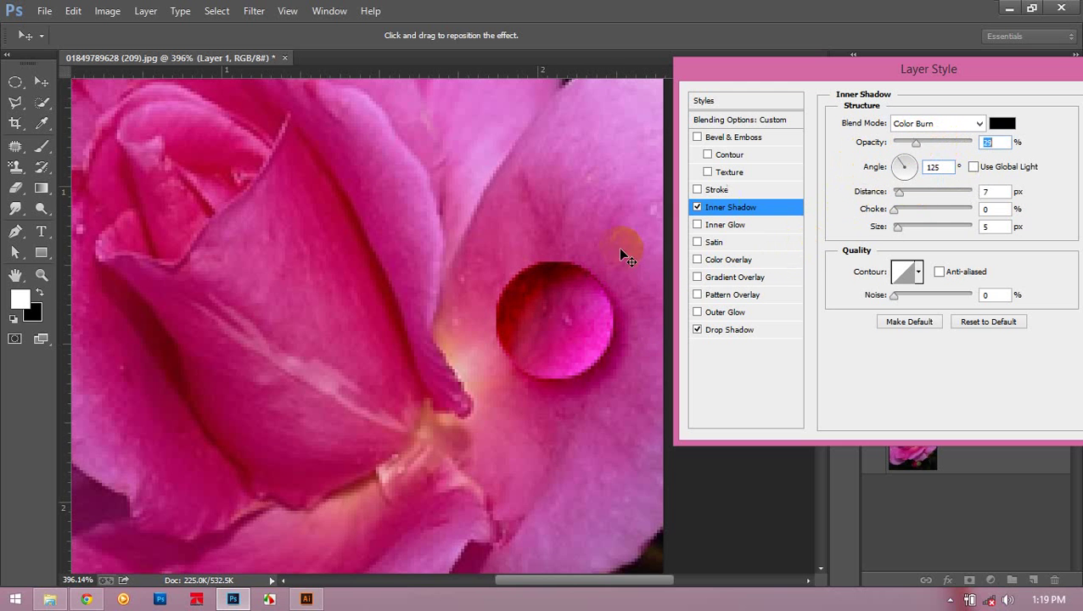
pyautogui.moveTo(578, 285); pyautogui.dragTo(572, 284)
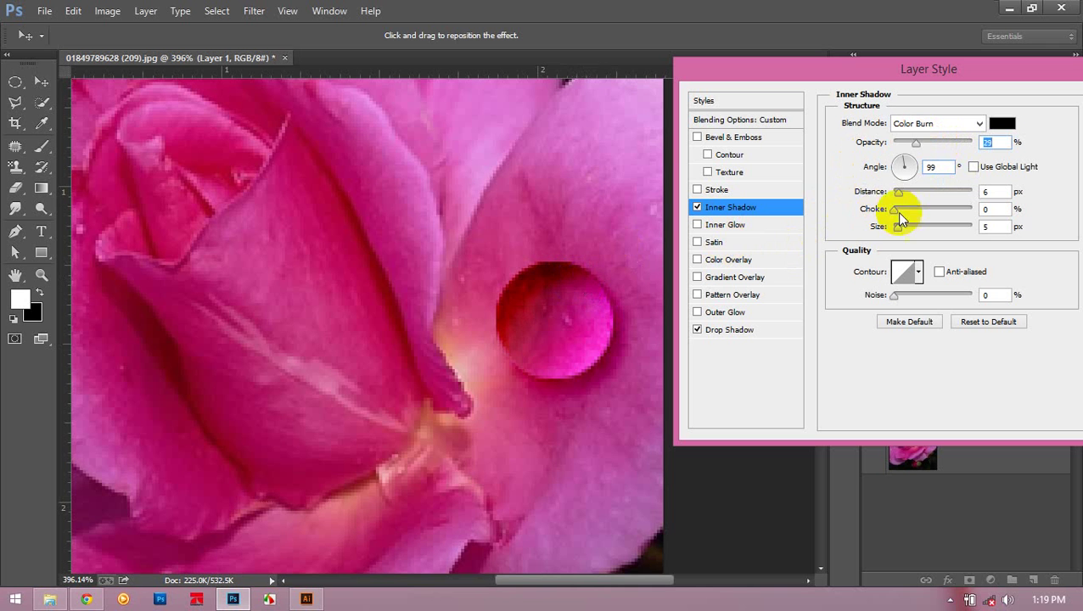
# Step: Increase the inner shadow's size to 9 px and apply the layer style to the drop
pyautogui.moveTo(898, 228); pyautogui.dragTo(901, 224)
pyautogui.moveTo(1021, 70); pyautogui.dragTo(875, 73)
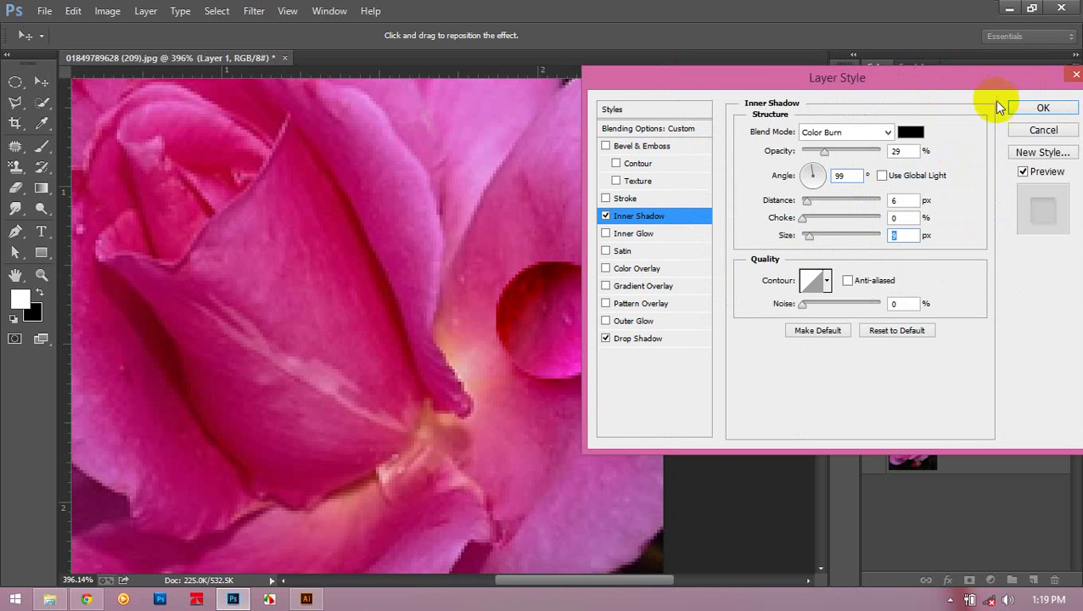
pyautogui.click(1031, 107)
pyautogui.hotkey('ctrl', '0')
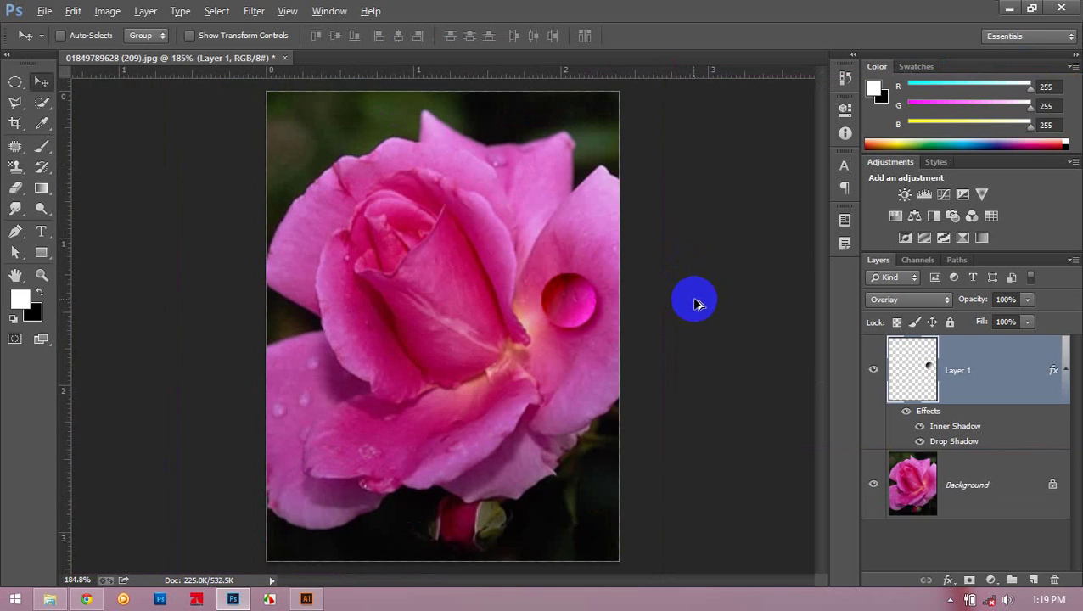
# Step: Create a new layer above the drop and choose a hard round brush with a size of 1 px
pyautogui.scroll(7, 676, 322)
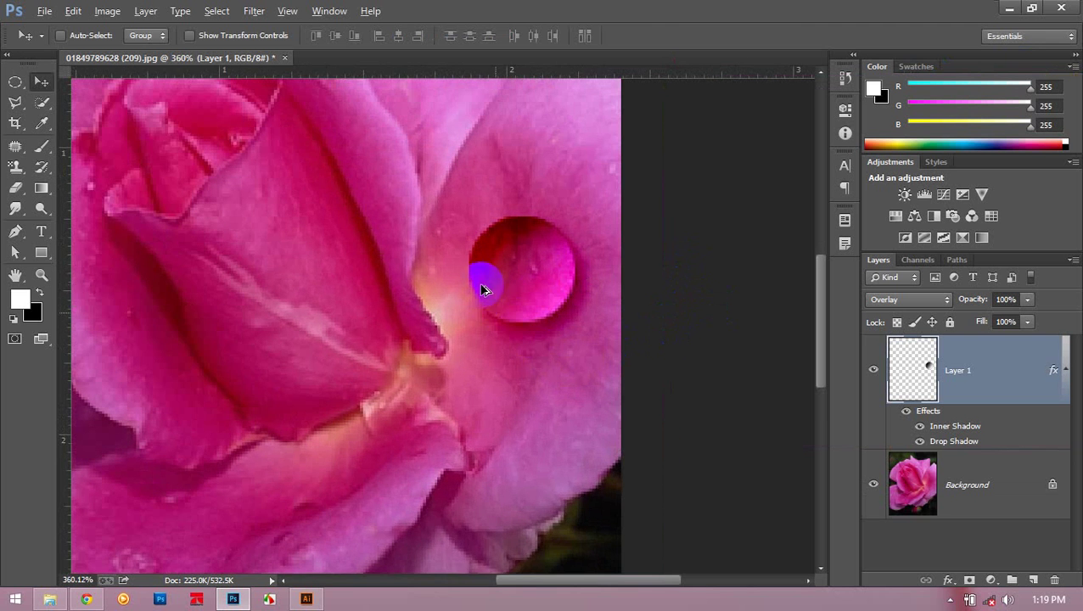
pyautogui.scroll(1, 486, 305)
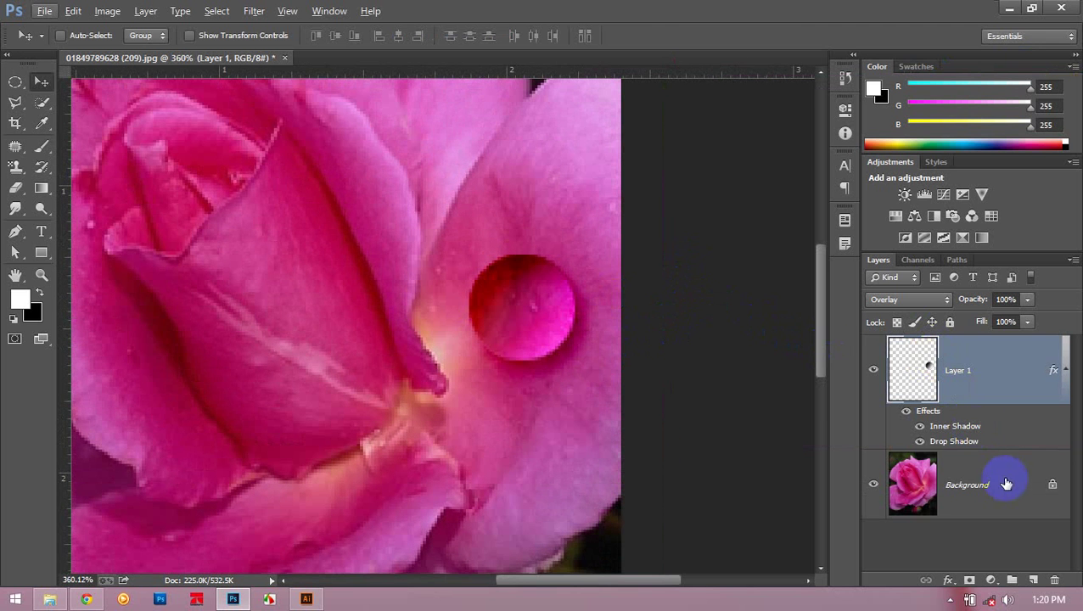
pyautogui.click(1035, 584)
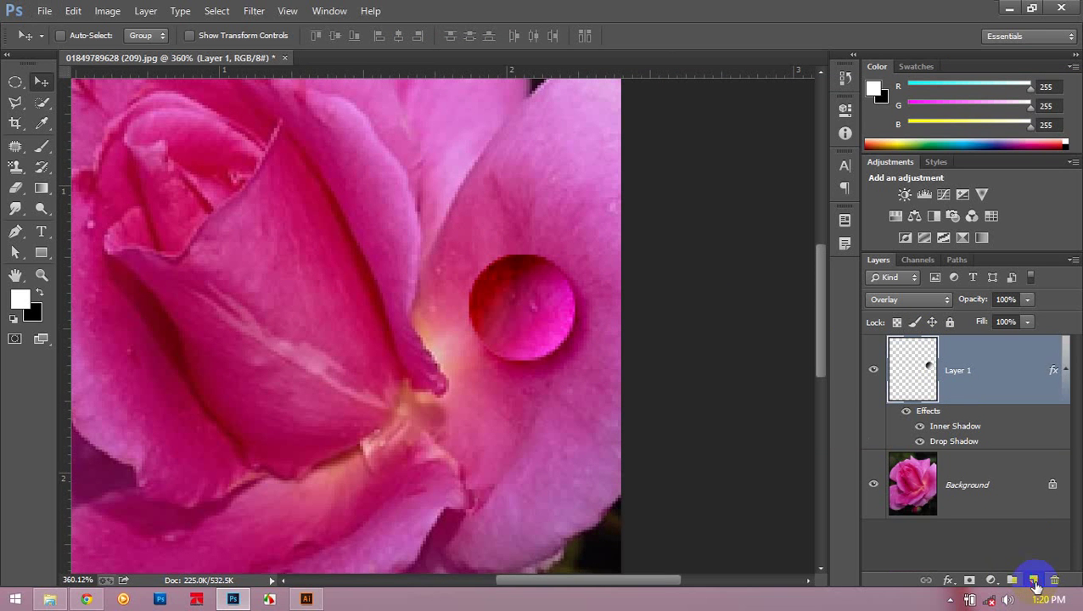
pyautogui.click(43, 149)
pyautogui.rightClick(399, 149)
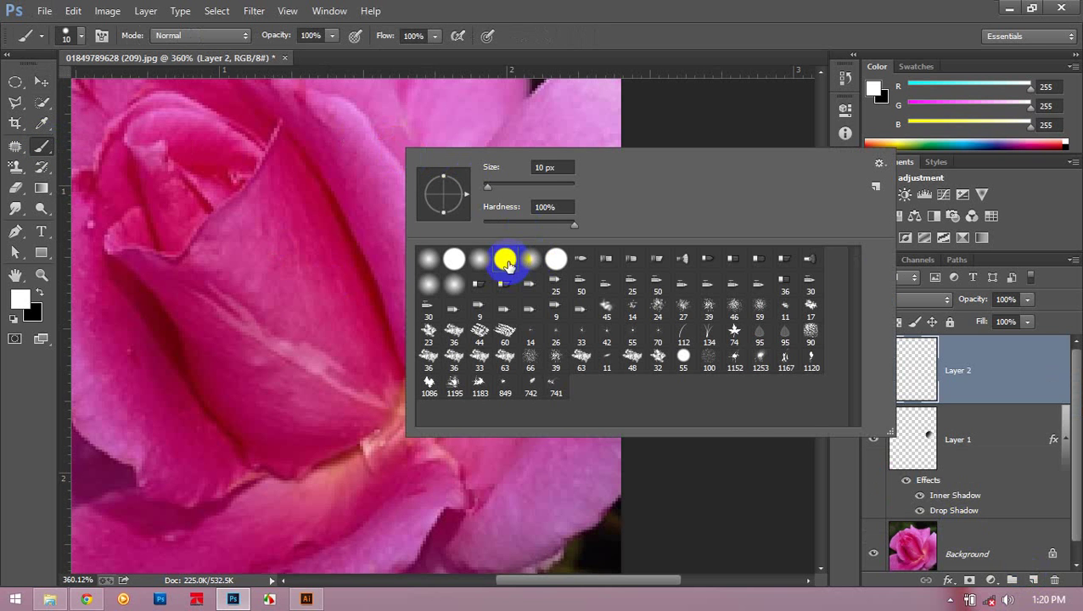
pyautogui.click(507, 265)
pyautogui.click(552, 168)
pyautogui.write('1')
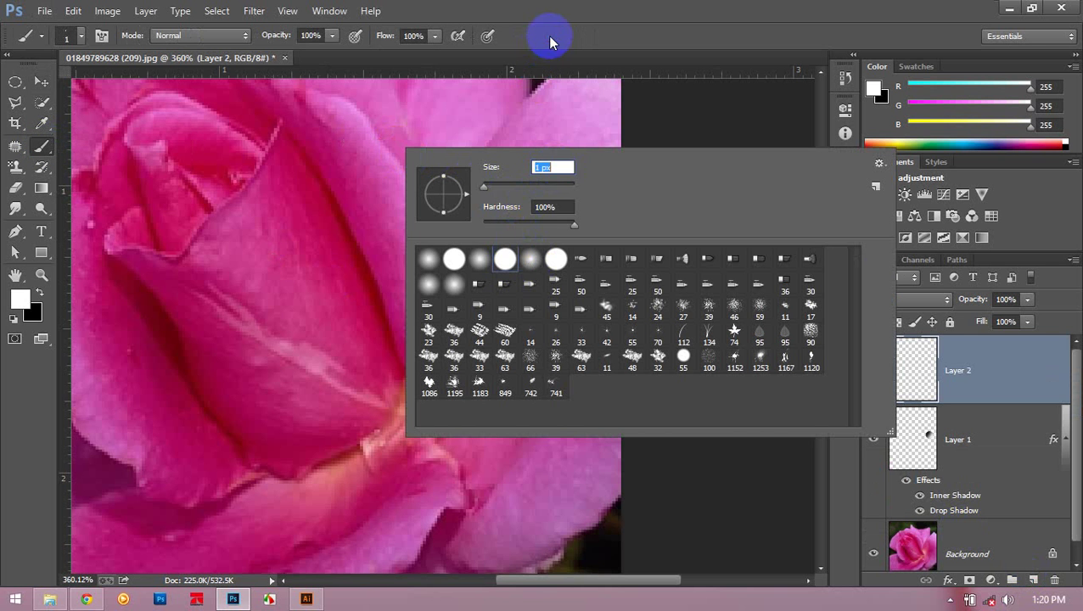
pyautogui.click(551, 41)
# Step: Dab a white highlight on the drop's upper part with a 5 px brush and group the highlight and drop layers
pyautogui.scroll(3, 547, 205)
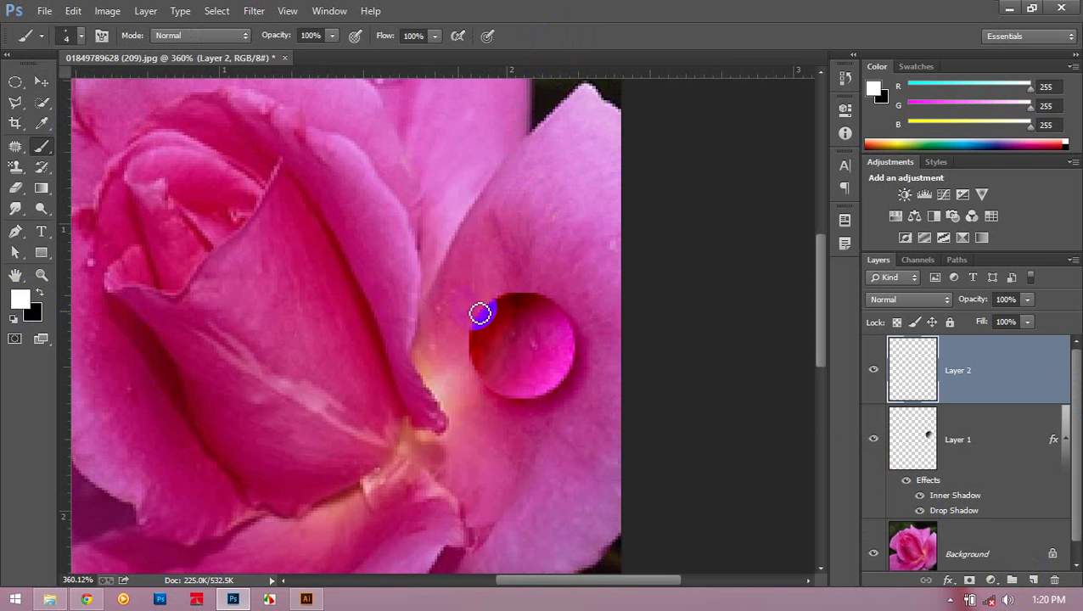
pyautogui.click(516, 331)
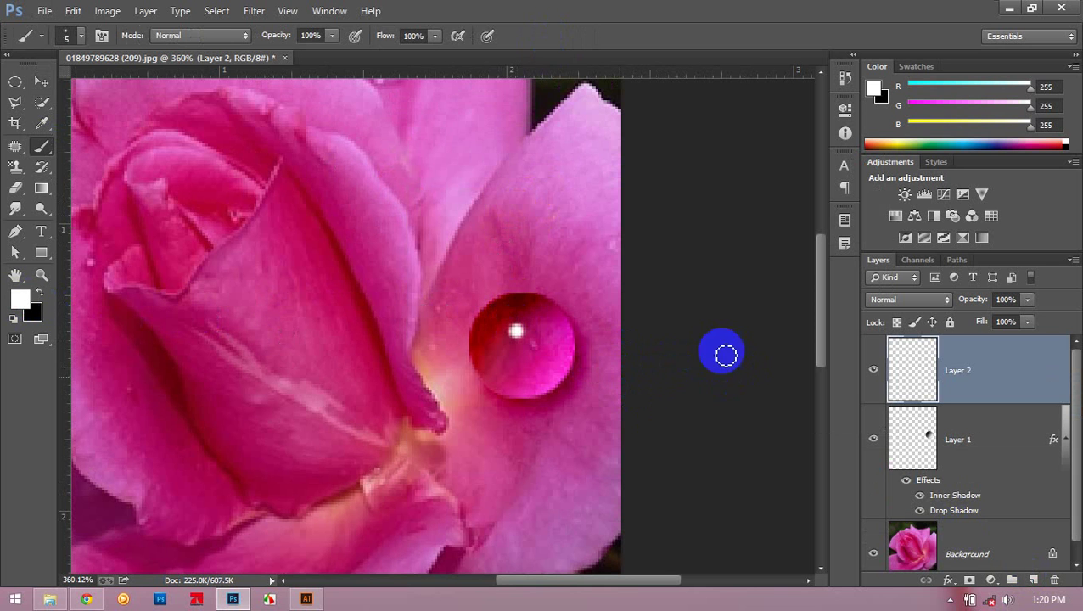
pyautogui.keyDown('shift'); pyautogui.click(960, 439); pyautogui.keyUp('shift')
pyautogui.hotkey('ctrl', 'g')
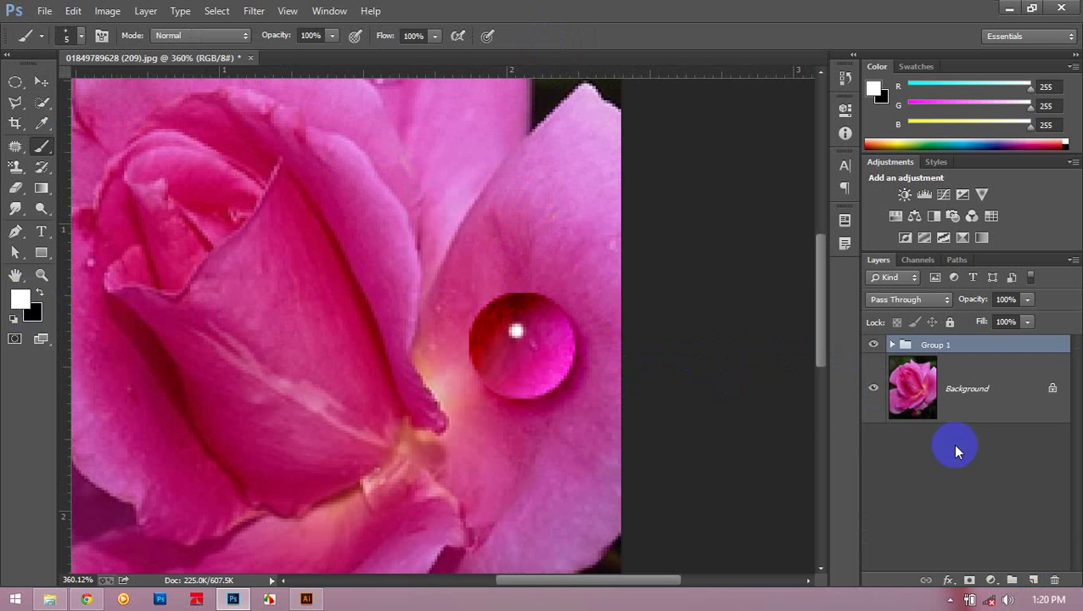
# Step: Scale the grouped water drop down and place it with two duplicates on three different petals of the rose
pyautogui.click(44, 84)
pyautogui.scroll(-13, 378, 241)
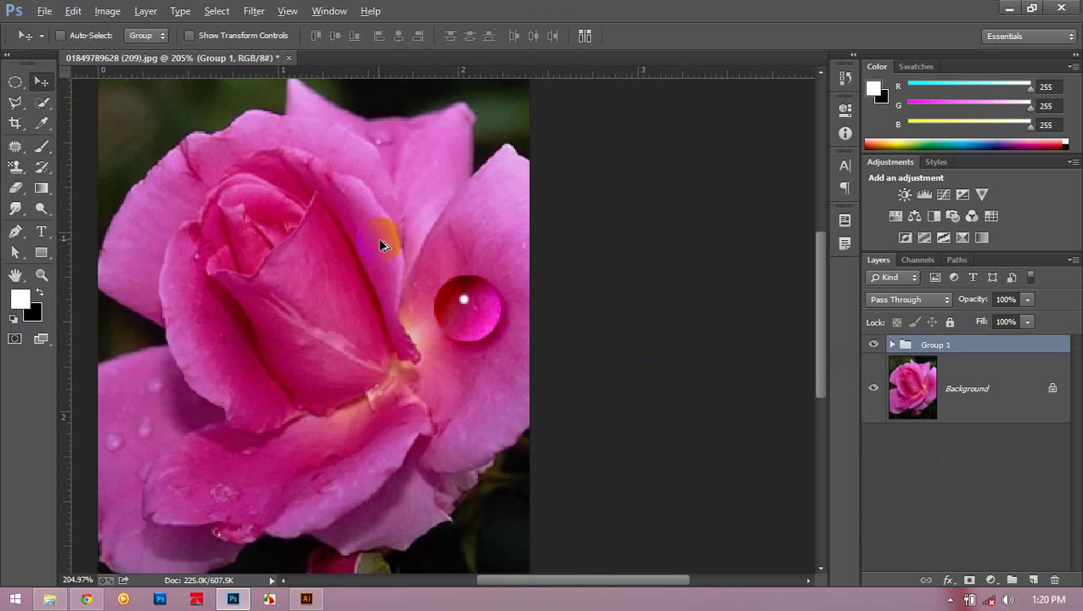
pyautogui.scroll(6, 435, 273)
pyautogui.moveTo(557, 311); pyautogui.dragTo(540, 199)
pyautogui.hotkey('ctrl', 't')
pyautogui.moveTo(556, 157); pyautogui.dragTo(624, 365)
pyautogui.press('Return')
pyautogui.scroll(-4, 622, 365)
pyautogui.scroll(4, 623, 367)
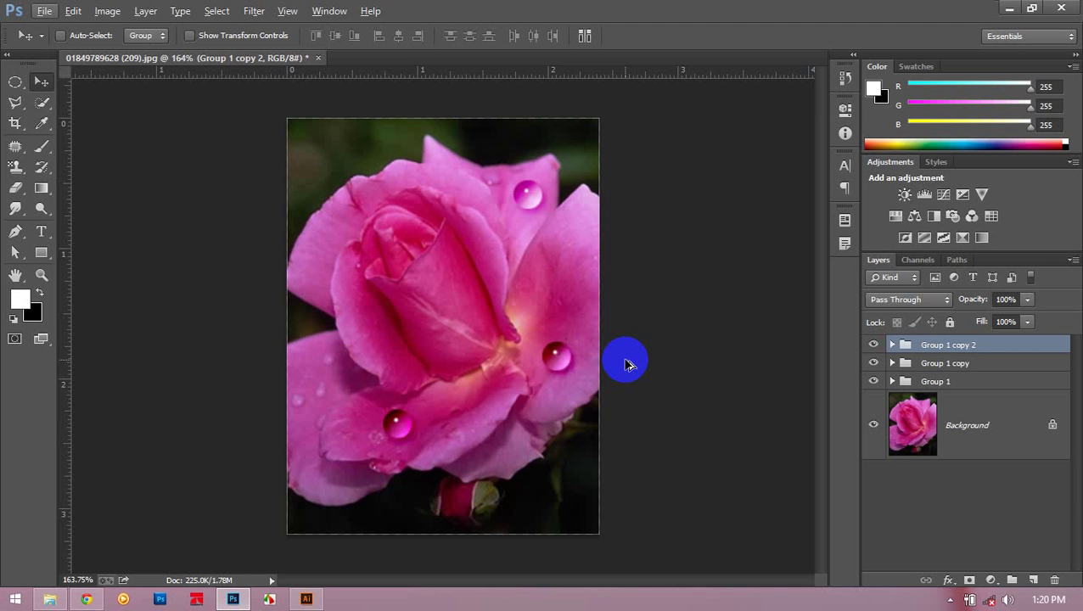
pyautogui.scroll(2, 417, 273)
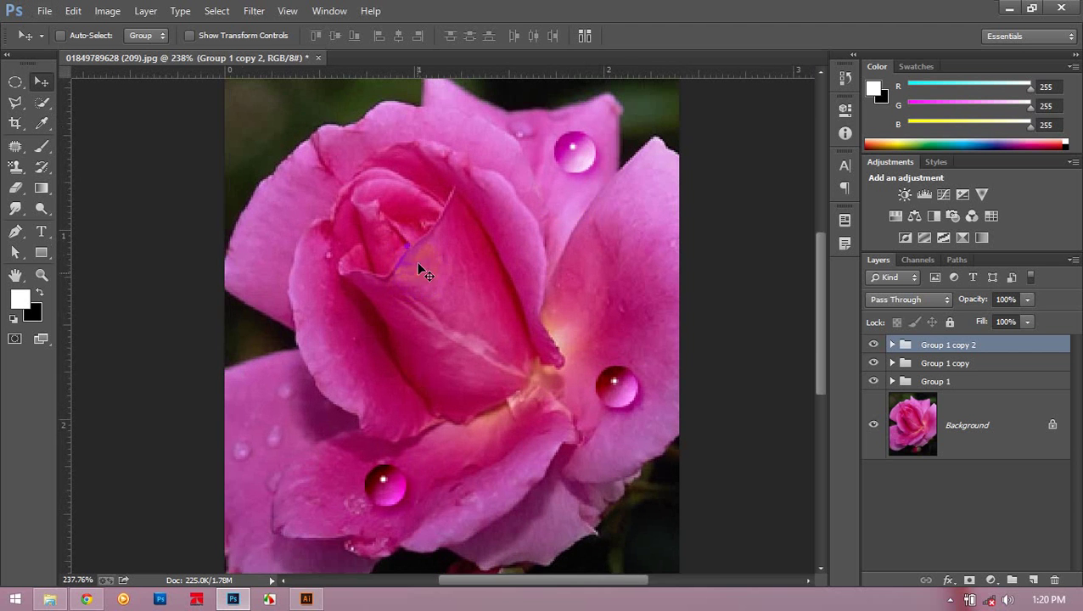
# Step: Open the circle layer inside Group 1 copy 2 in the Liquify filter
pyautogui.click(893, 345)
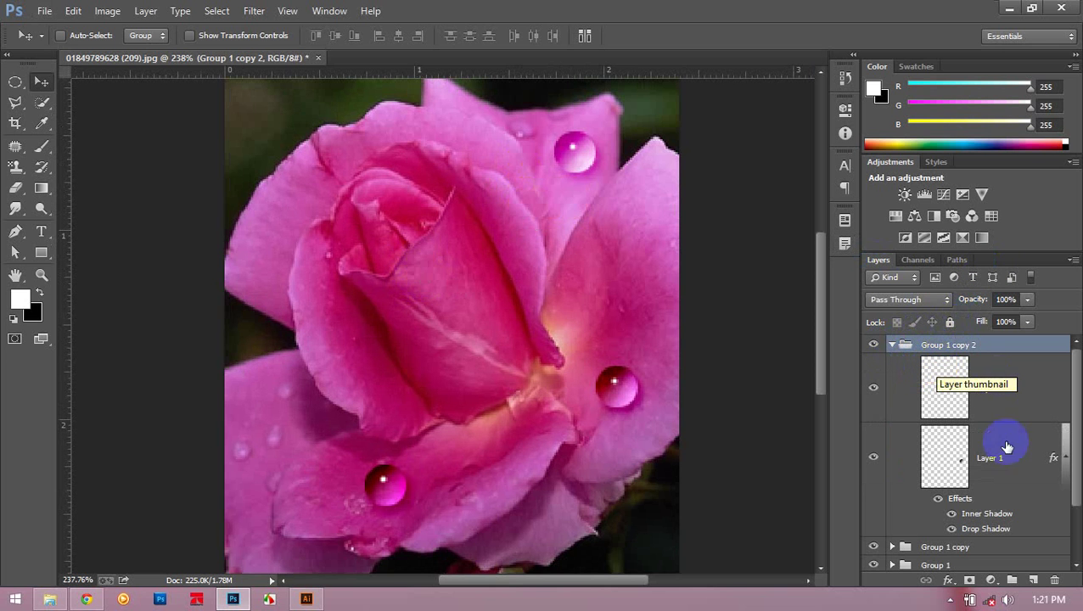
pyautogui.click(981, 467)
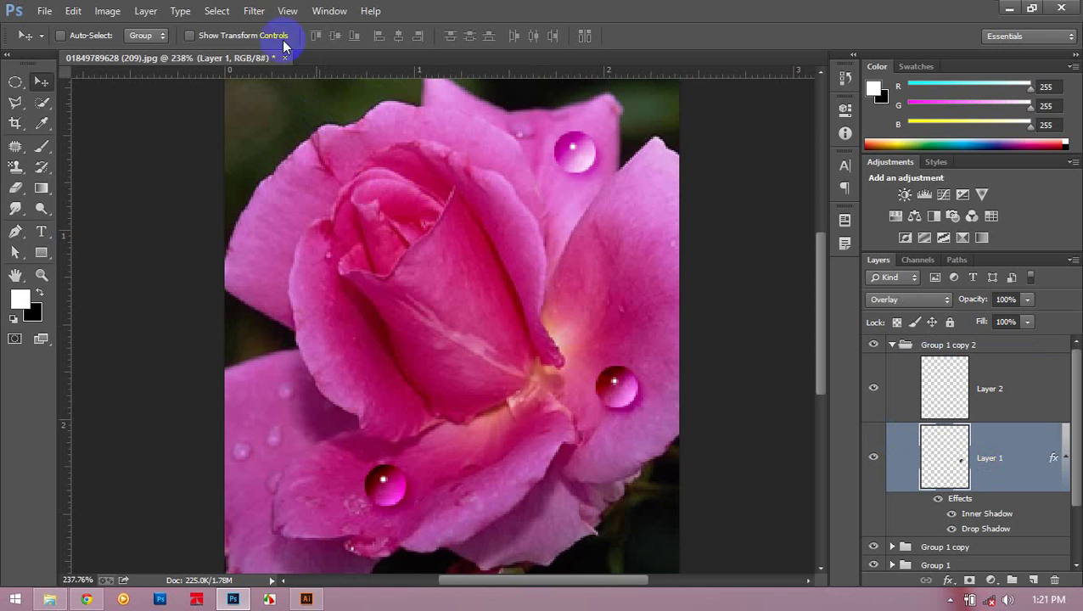
pyautogui.click(216, 11)
pyautogui.moveTo(255, 12)
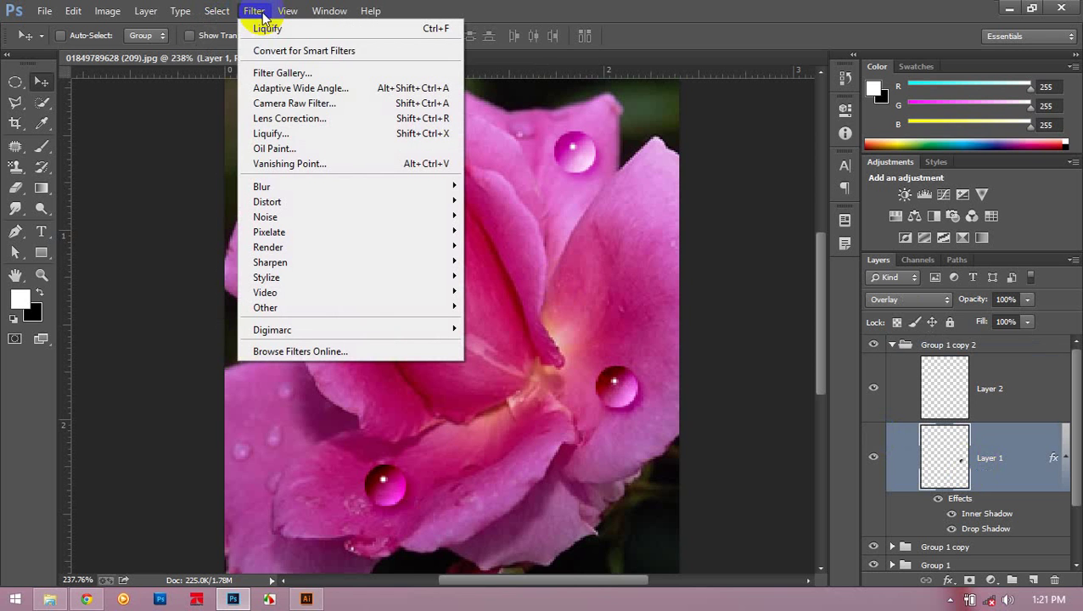
pyautogui.click(273, 136)
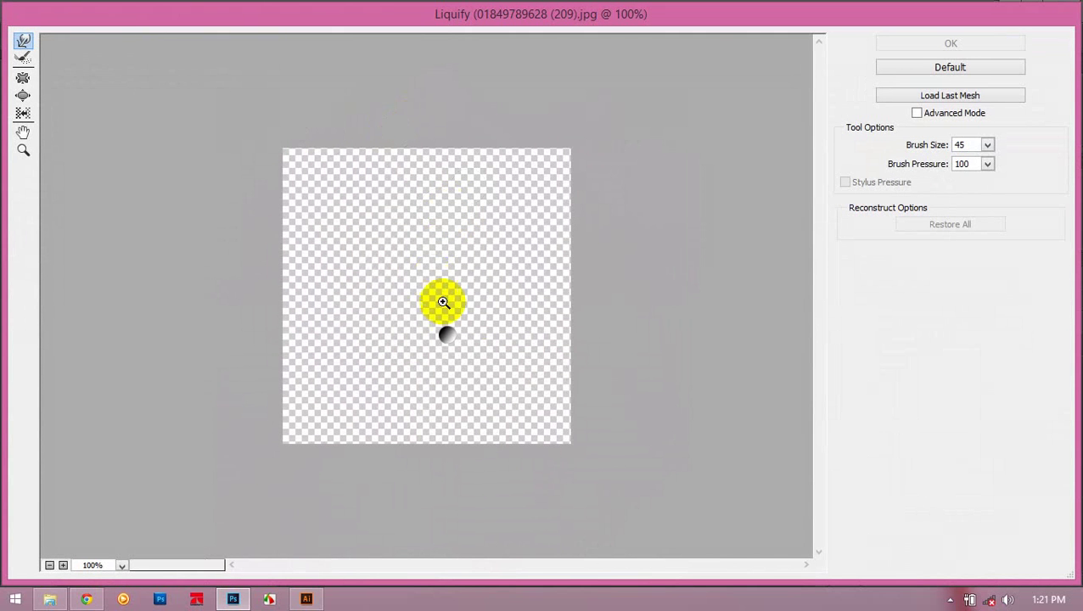
# Step: Push the circle's upper-right edge outward into a teardrop tip with a size 20 brush and apply the Liquify filter
pyautogui.hotkey('ctrl', '+')
pyautogui.hotkey('ctrl', '+')
pyautogui.hotkey('ctrl', '+')
pyautogui.scroll(-5, 550, 407)
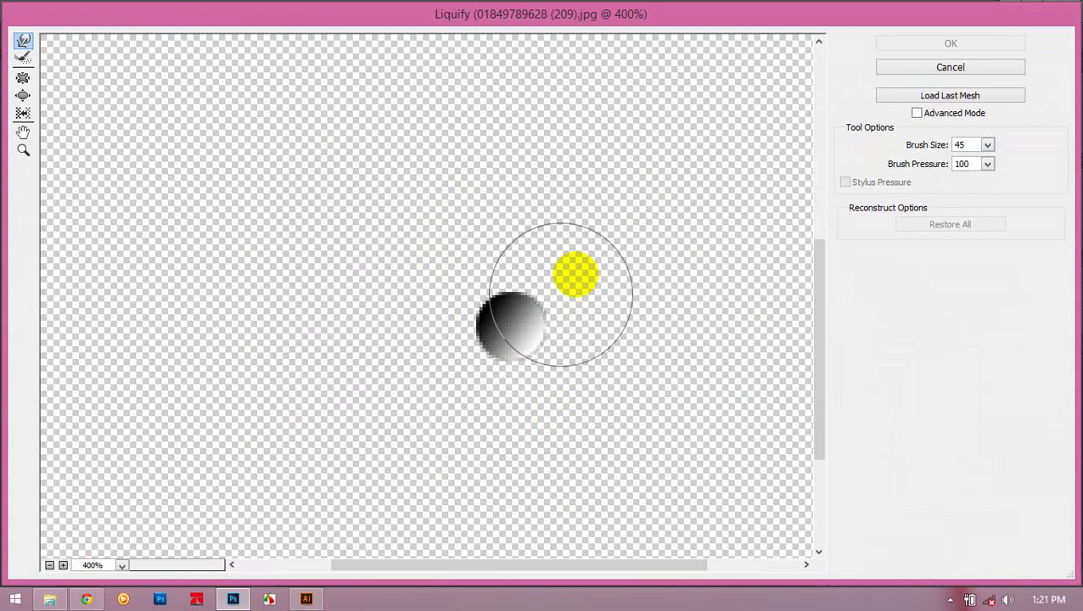
pyautogui.press('[')
pyautogui.press('[')
pyautogui.press('[')
pyautogui.press('[')
pyautogui.press('[')
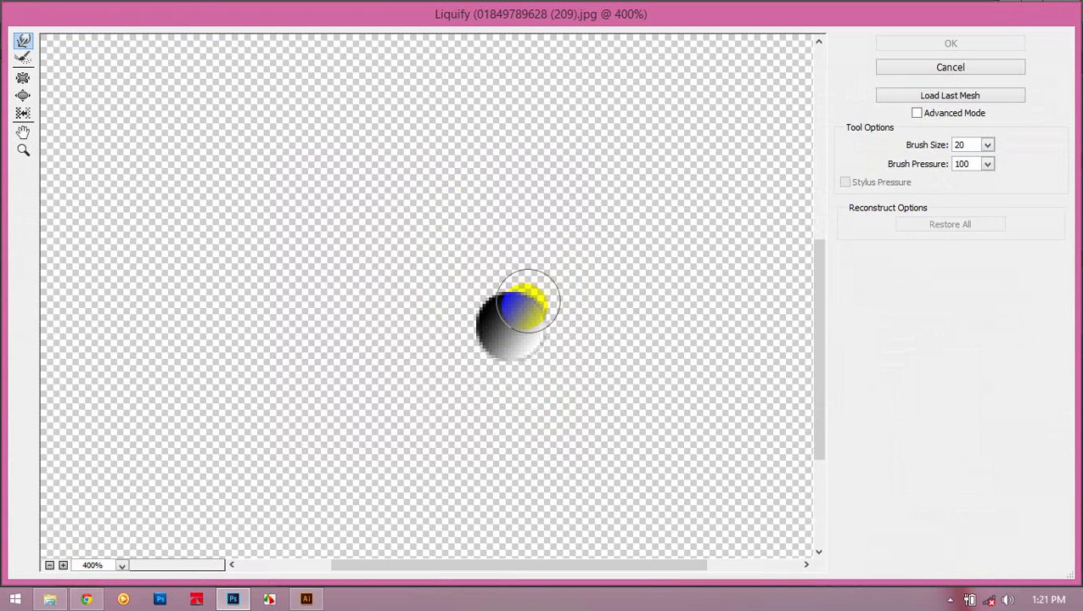
pyautogui.moveTo(522, 307); pyautogui.dragTo(668, 186)
pyautogui.press('[')
pyautogui.press('[')
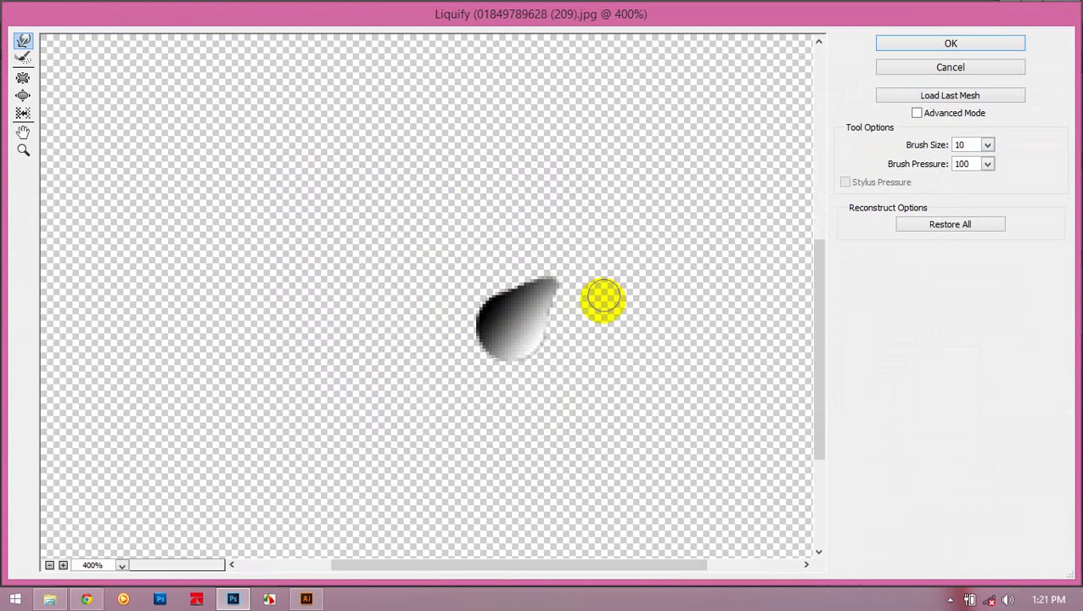
pyautogui.click(915, 50)
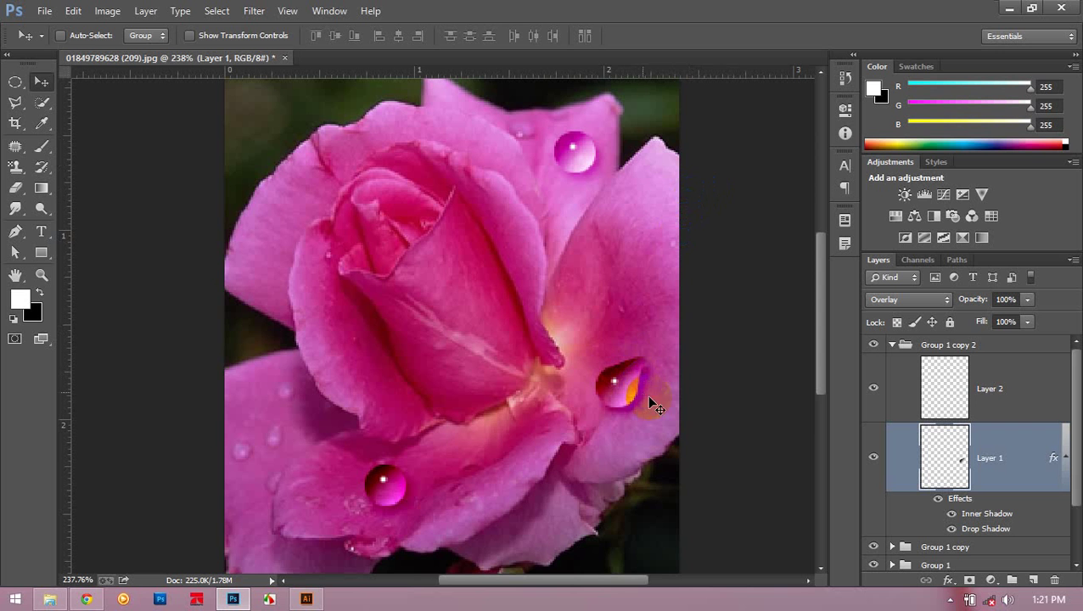
# Step: Collapse the Group 1 copy 2 layer group and check the drops on the whole rose image
pyautogui.moveTo(653, 405); pyautogui.dragTo(660, 364)
pyautogui.click(892, 347)
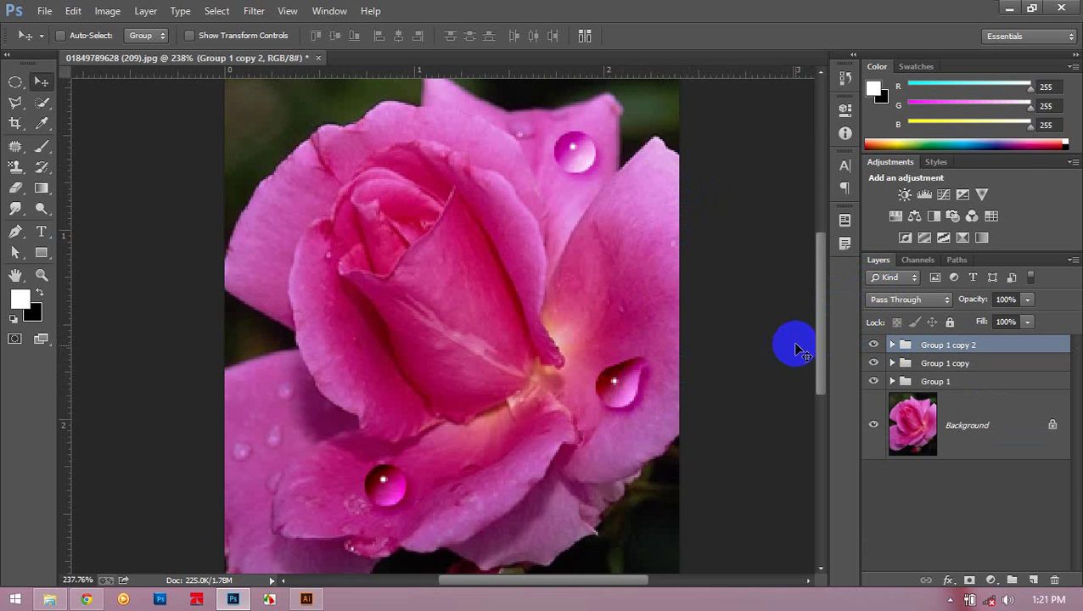
pyautogui.scroll(-1, 540, 384)
pyautogui.scroll(-3, 540, 385)
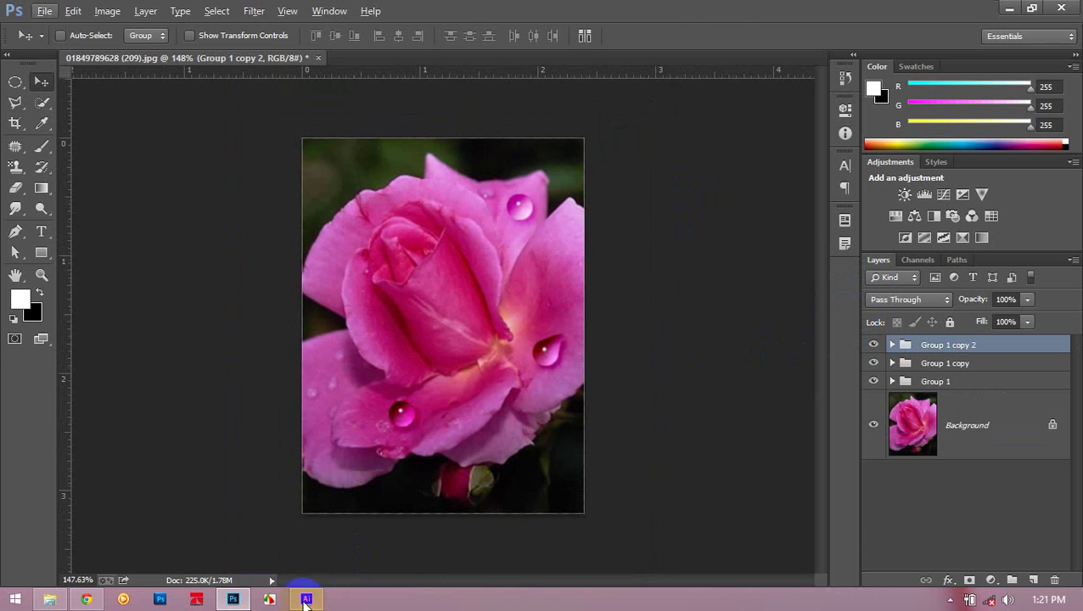